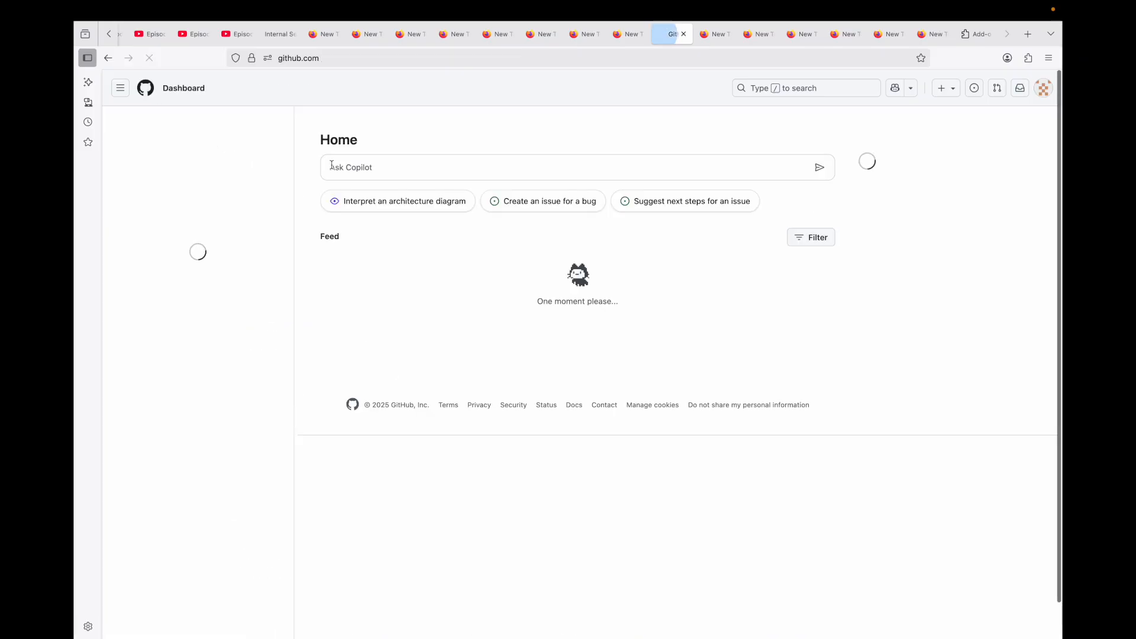
- Create a new public GitHub repository named portfolios
left_click(261, 124)
left_click(539, 222)
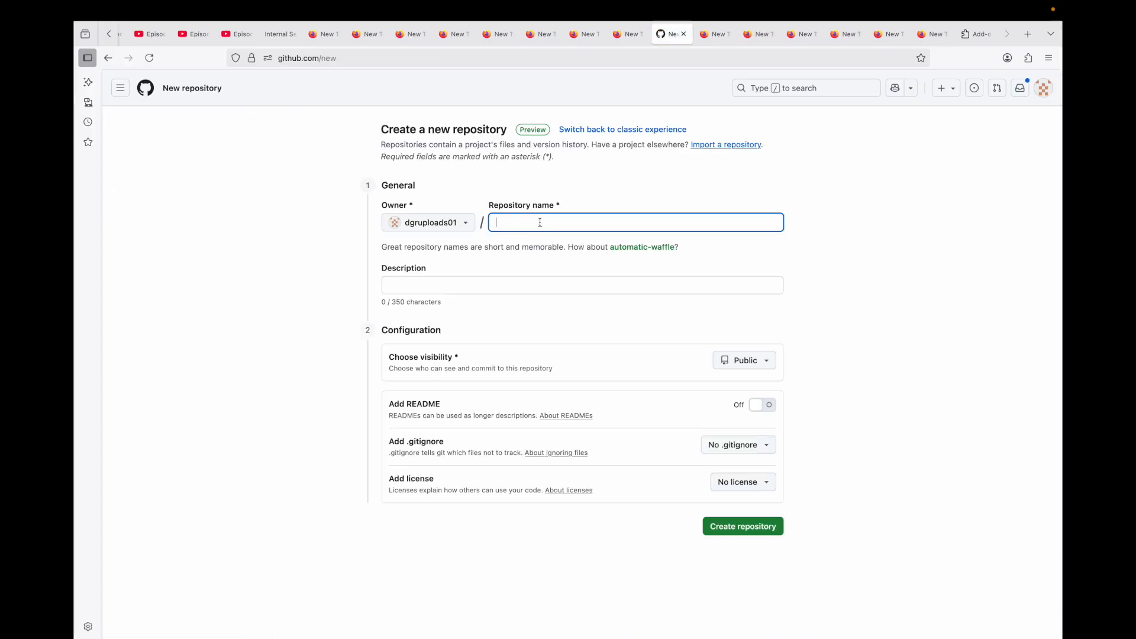
type("portfolios")
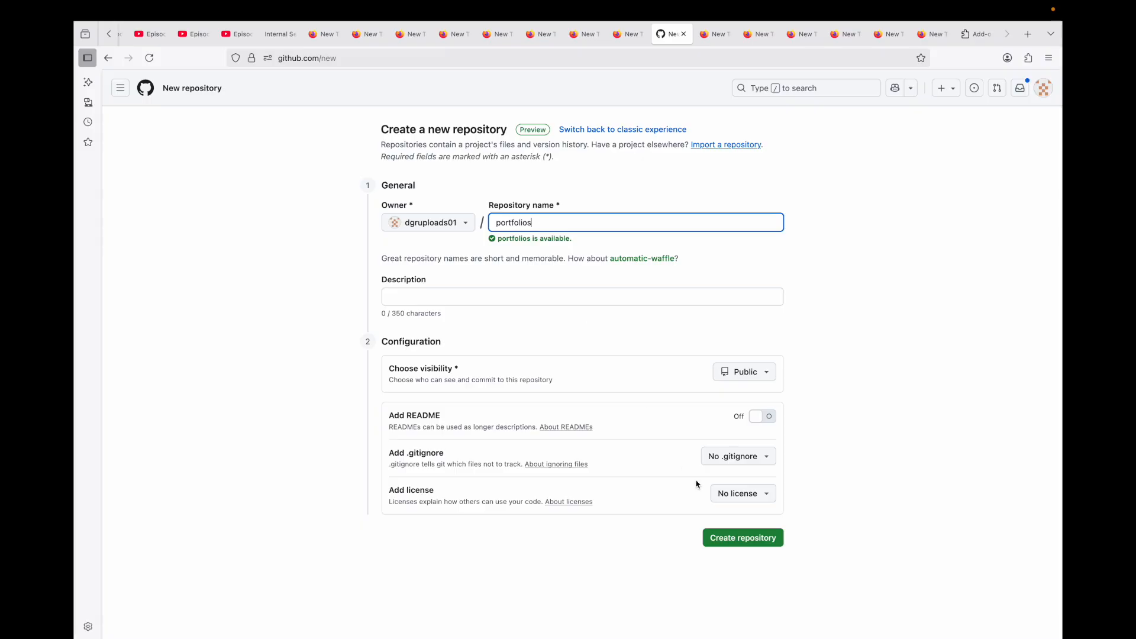
left_click(743, 541)
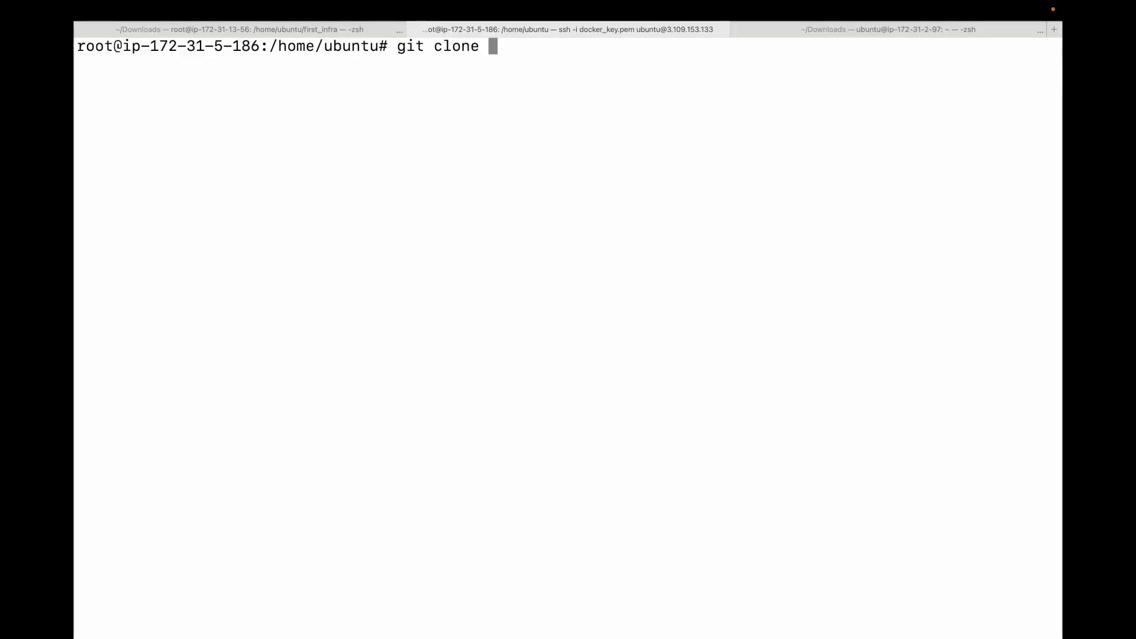
- Clone the portfolios repository over SSH with git clone and list the contents of the cloned folder
key("super+v")
key("Return")
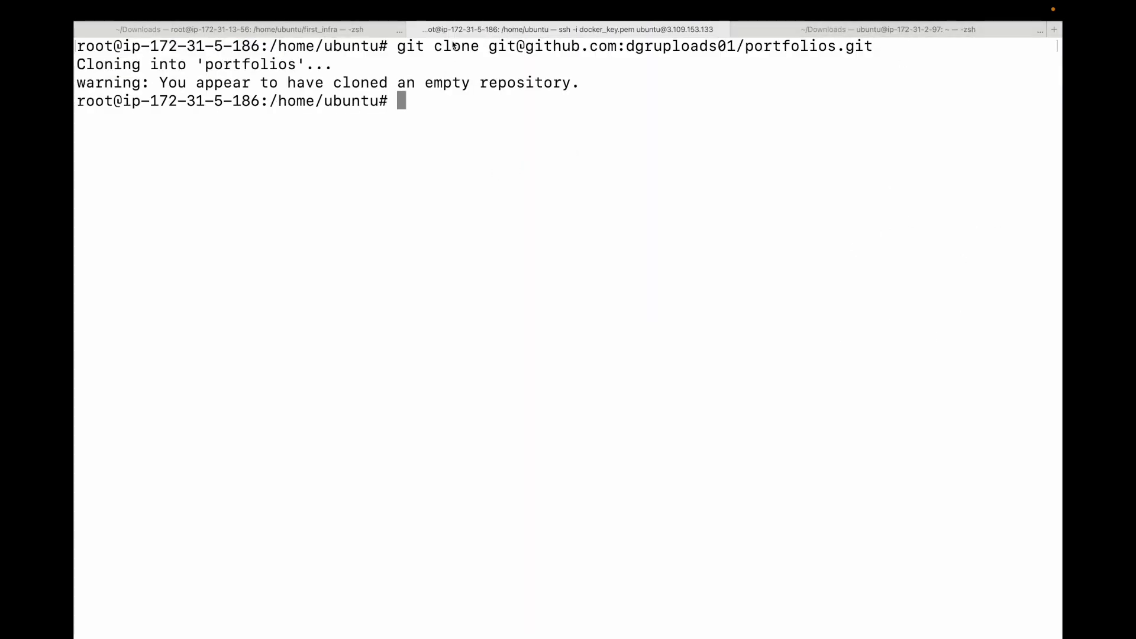
type("cd po")
key("Tab")
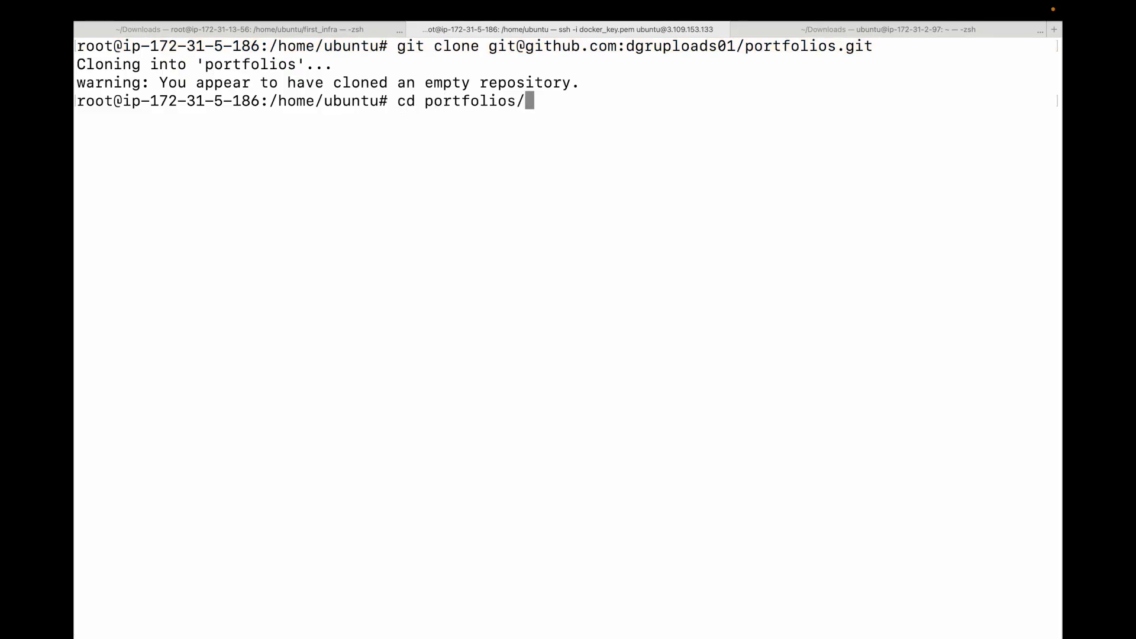
key("Return")
type("ll")
key("Return")
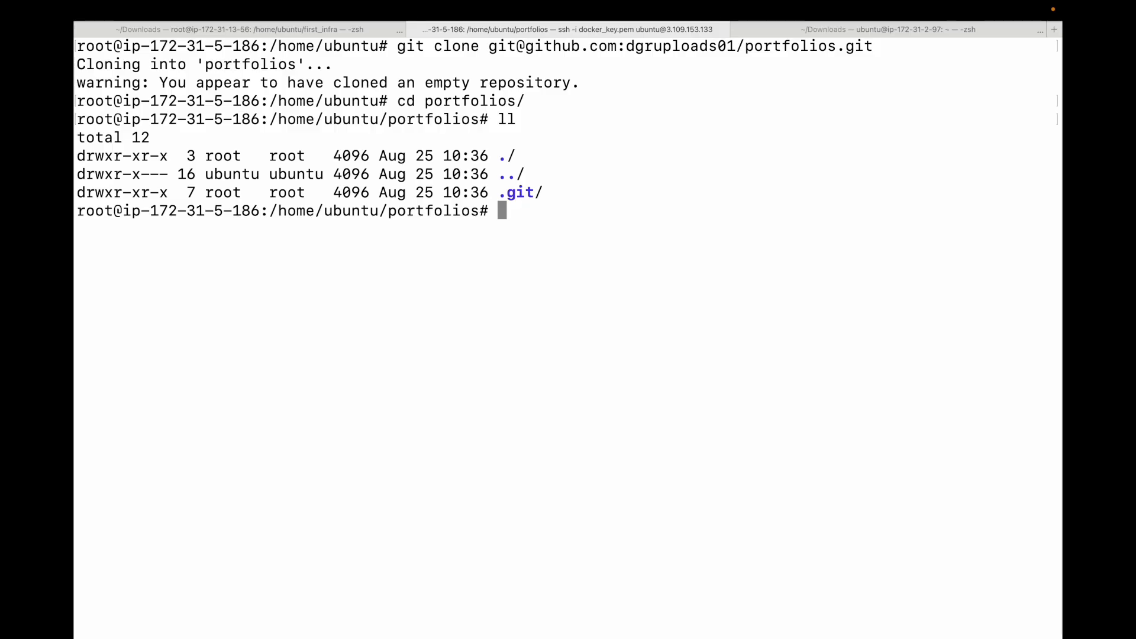
type("ll")
key("Return")
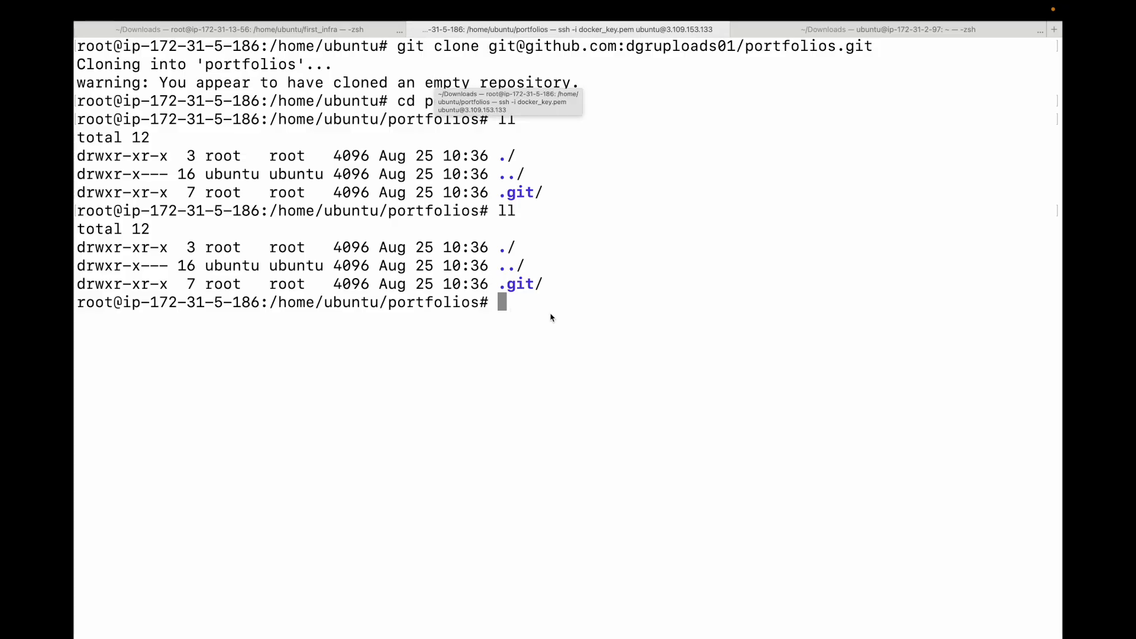
- Create index.html in nano with the copied page markup, save it, and check it in the folder listing
type("nano index.html")
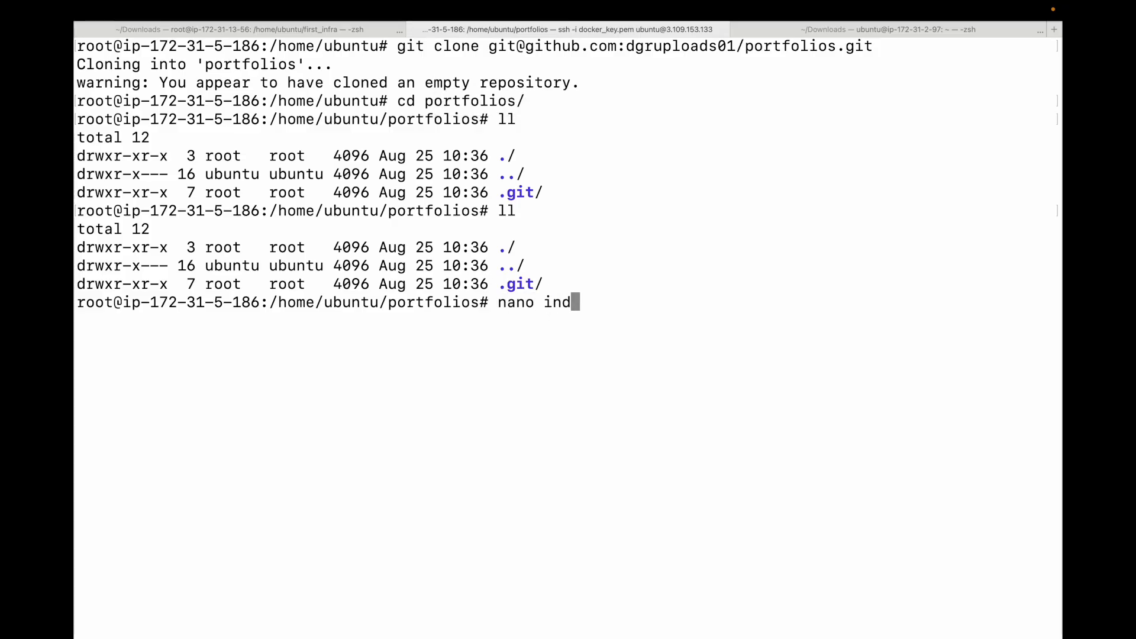
key("Return")
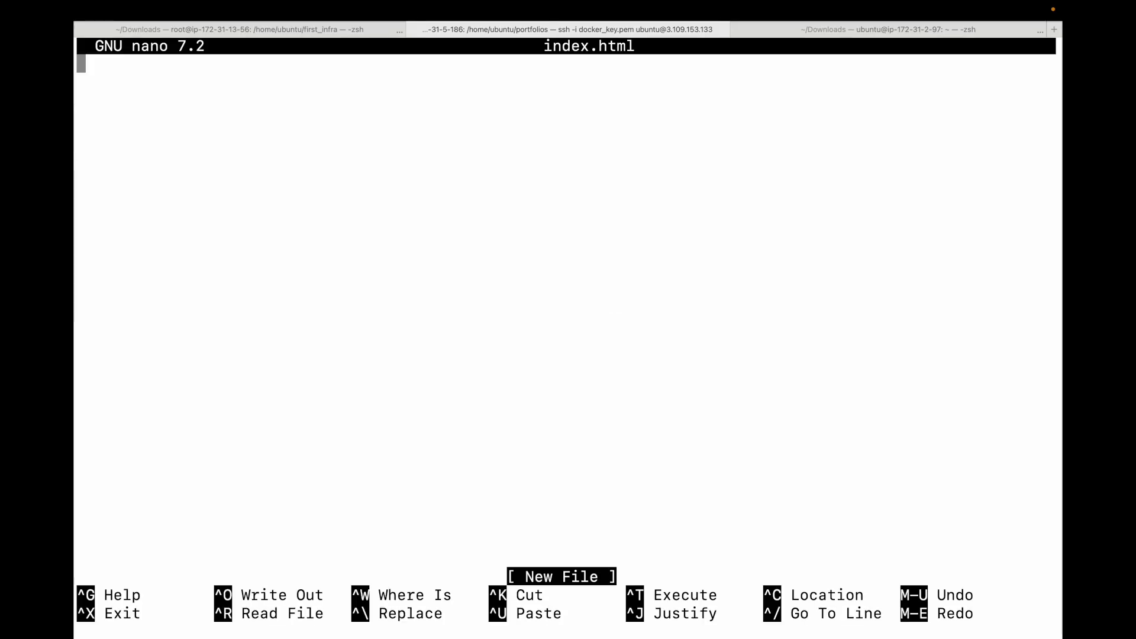
key("super+v")
scroll(568, 307, "up", 10)
scroll(568, 307, "down", 13)
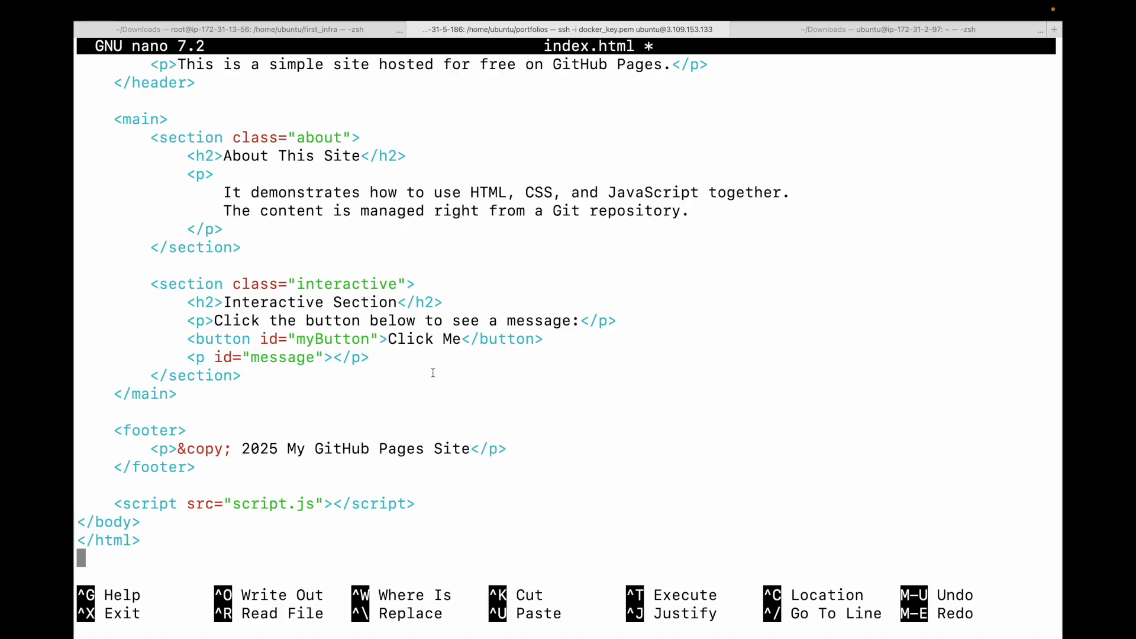
key("ctrl+o")
key("Return")
key("ctrl+x")
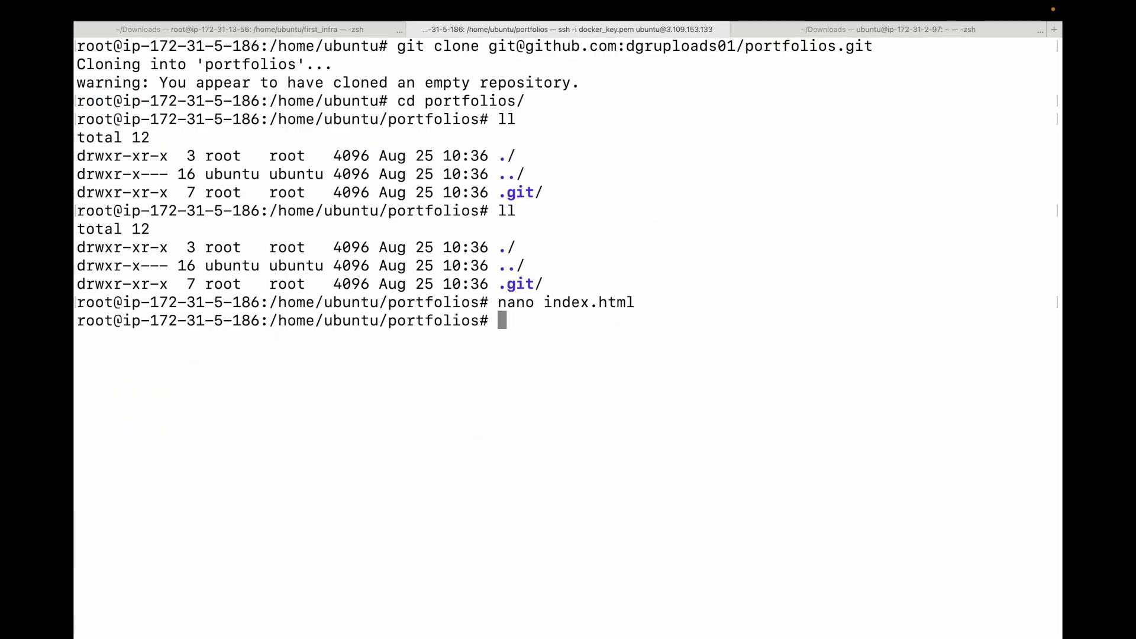
type("ll")
key("Return")
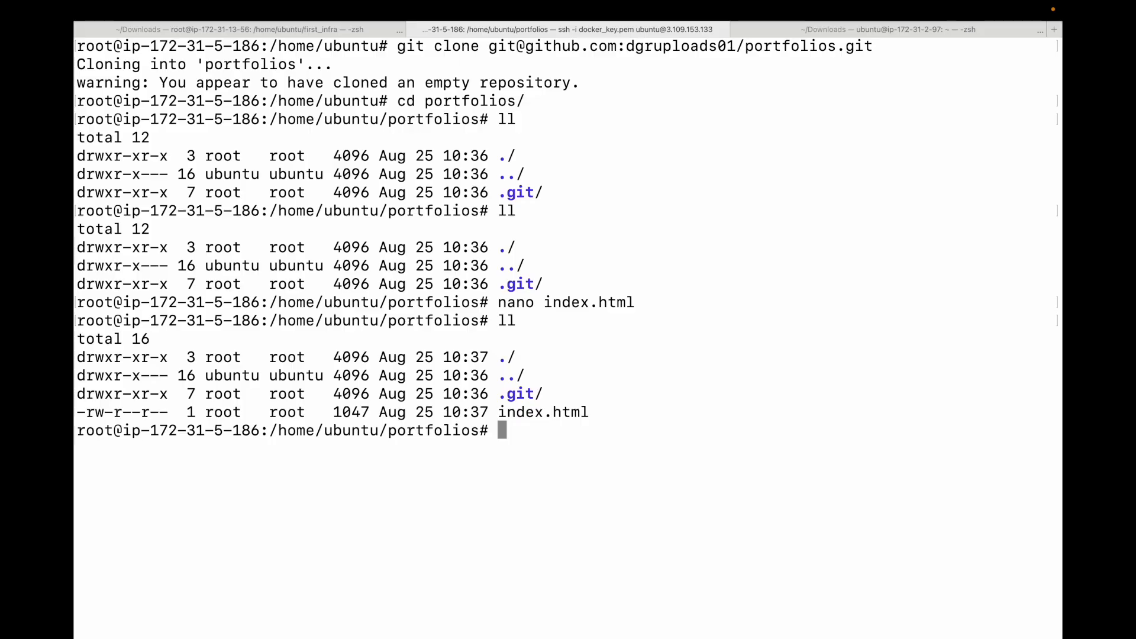
double_click(541, 411)
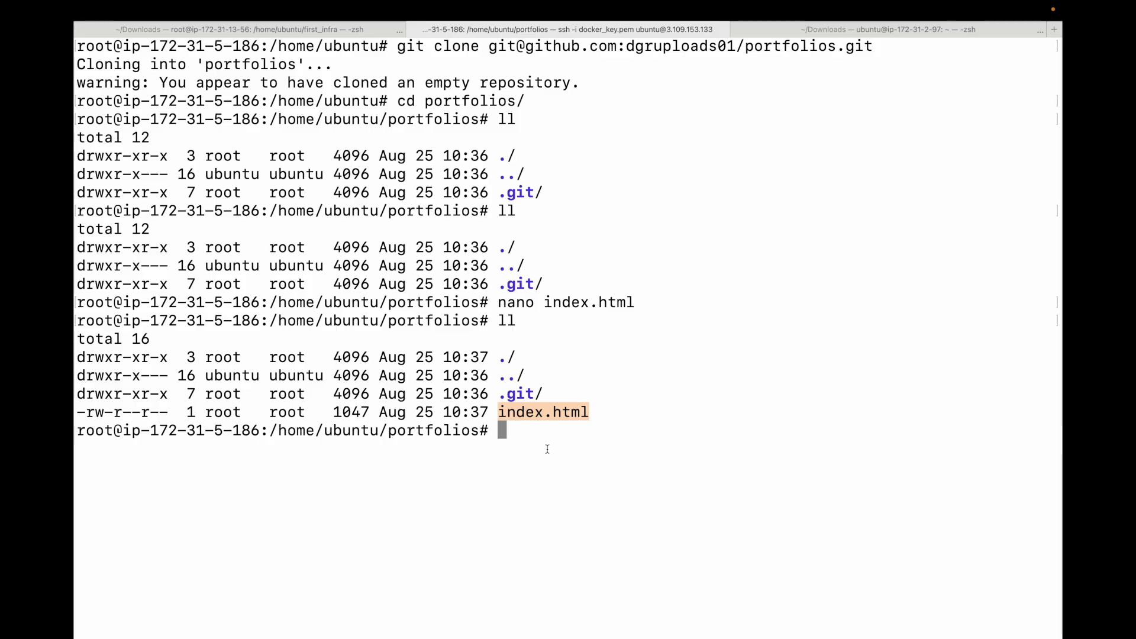
- Create style.css in nano with the copied style rules and save it
type("nano style.css")
key("Return")
key("super+v")
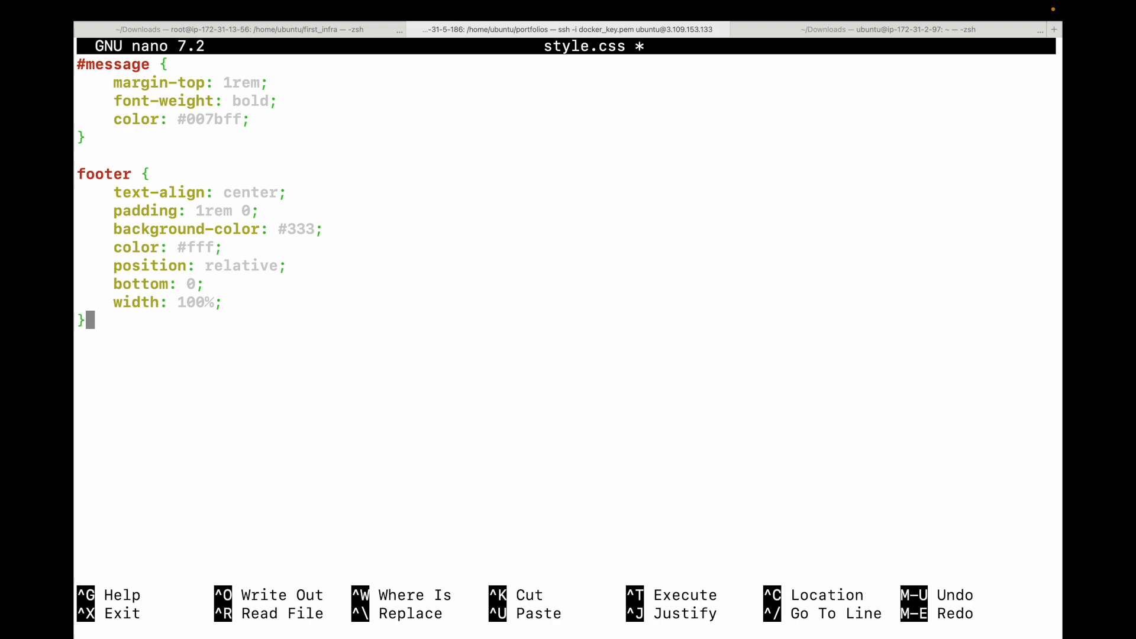
scroll(567, 320, "up", 20)
key("ctrl+x")
key("y")
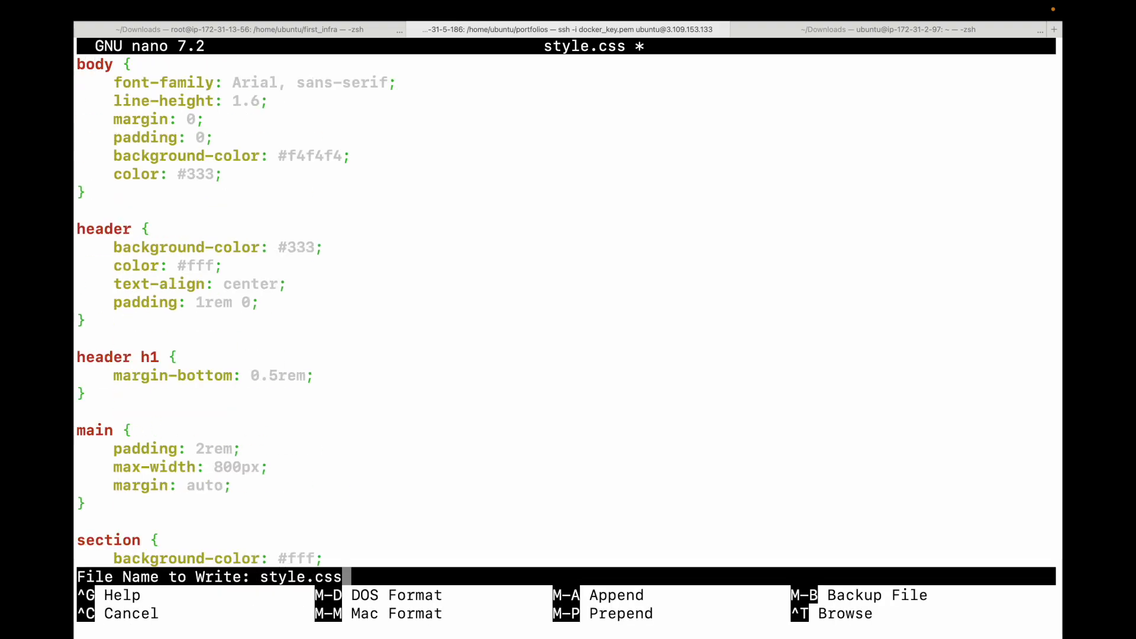
key("Return")
type("nano ")
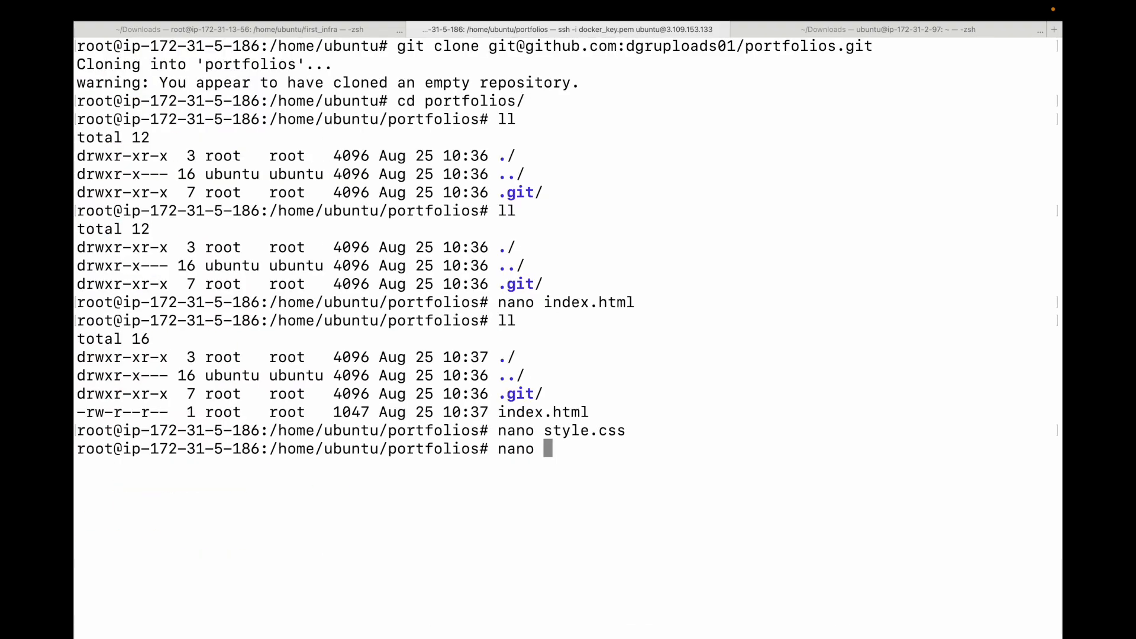
type("script.jsc")
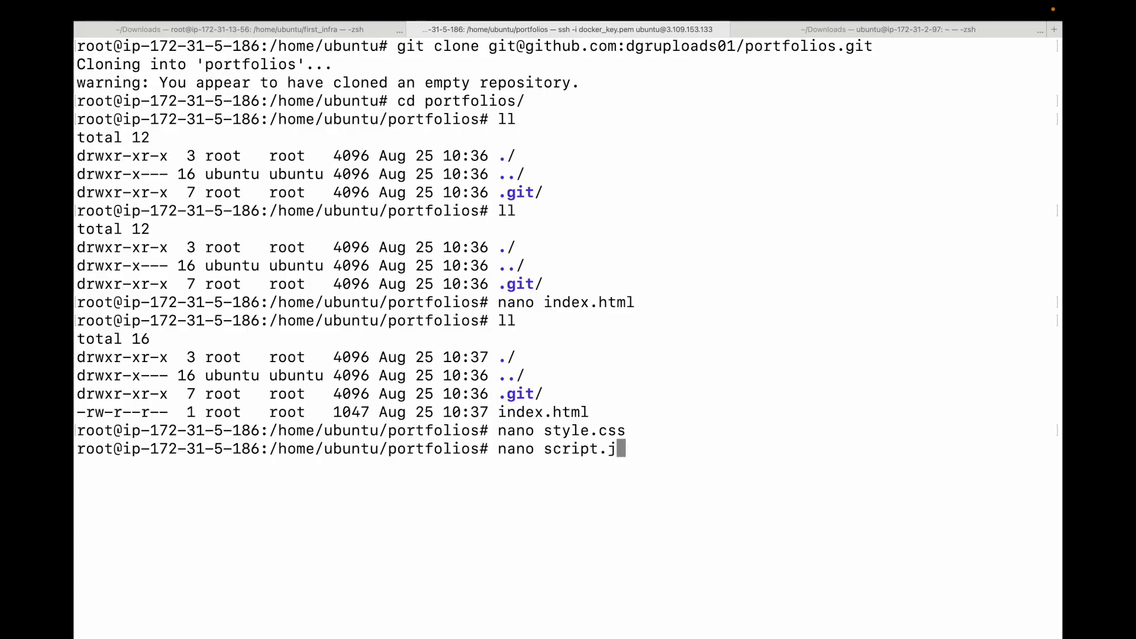
key("Return")
key("super+v")
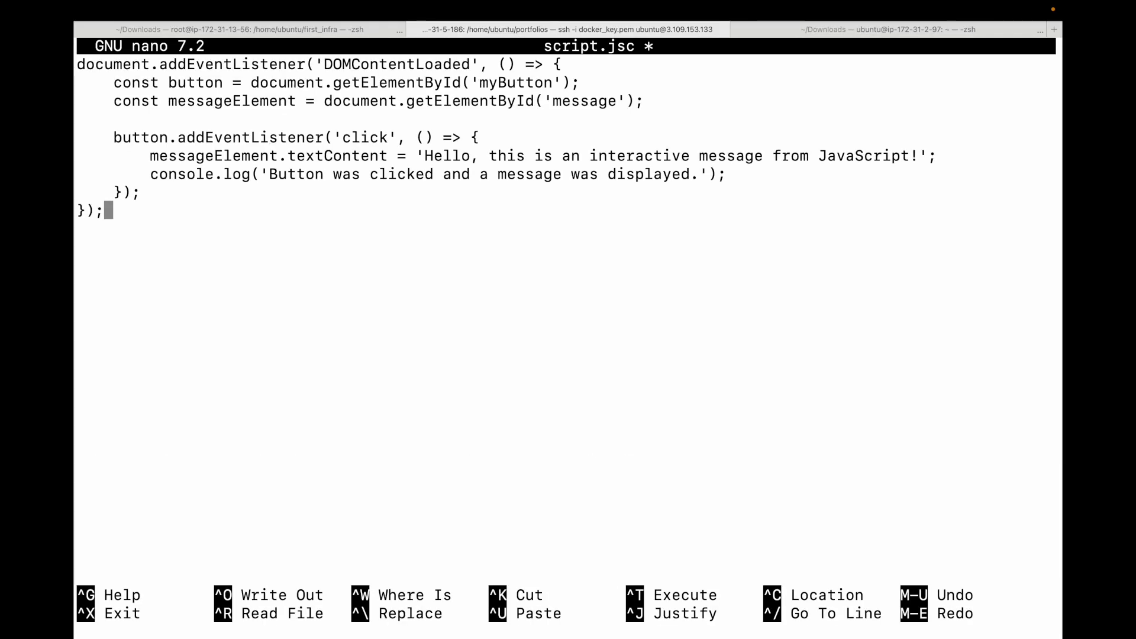
key("ctrl+x")
key("n")
- Create script.js in nano with the copied button-message JavaScript and save it
key("Up")
key("BackSpace")
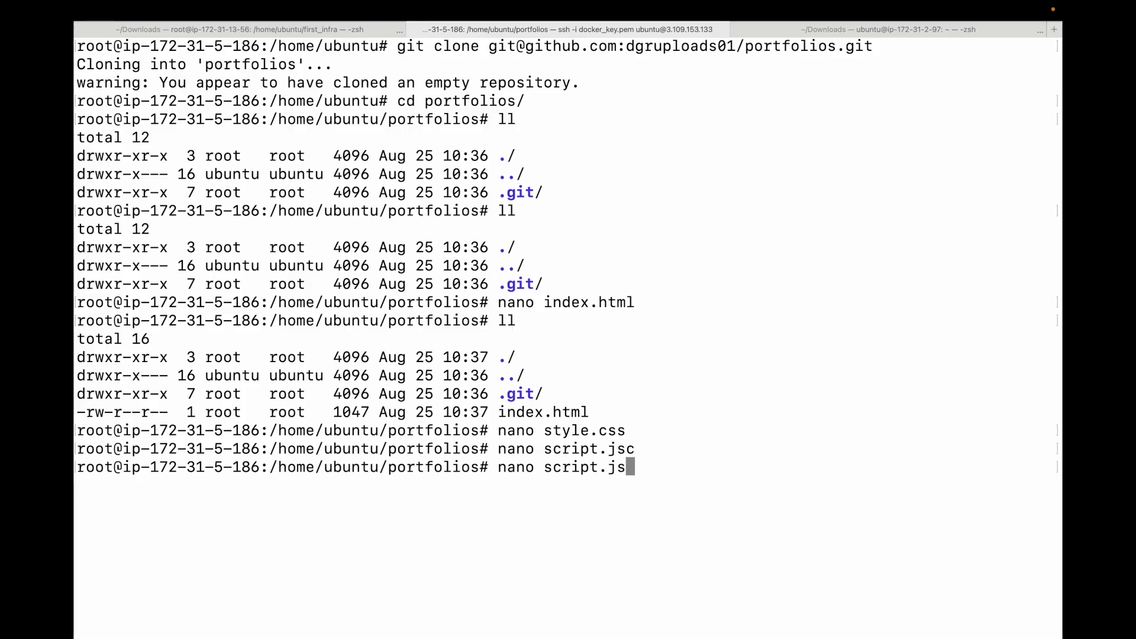
key("Return")
key("super+v")
key("ctrl+x")
key("y")
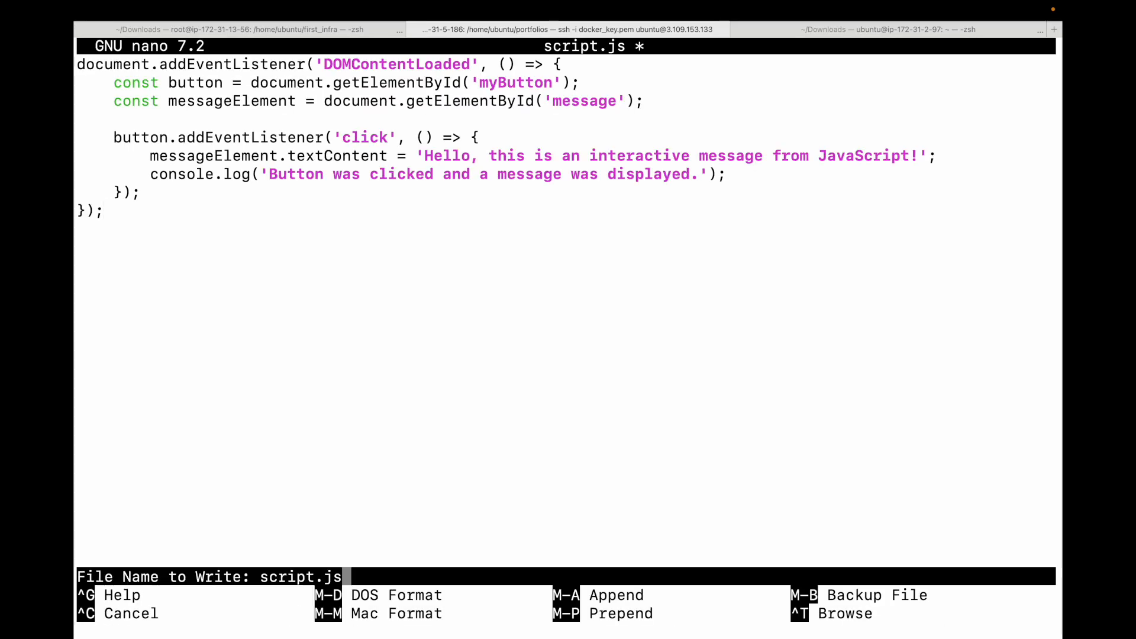
key("Return")
- Clear the terminal and list the portfolios folder to check the three site files
type("clear")
key("Return")
type("ll")
key("Return")
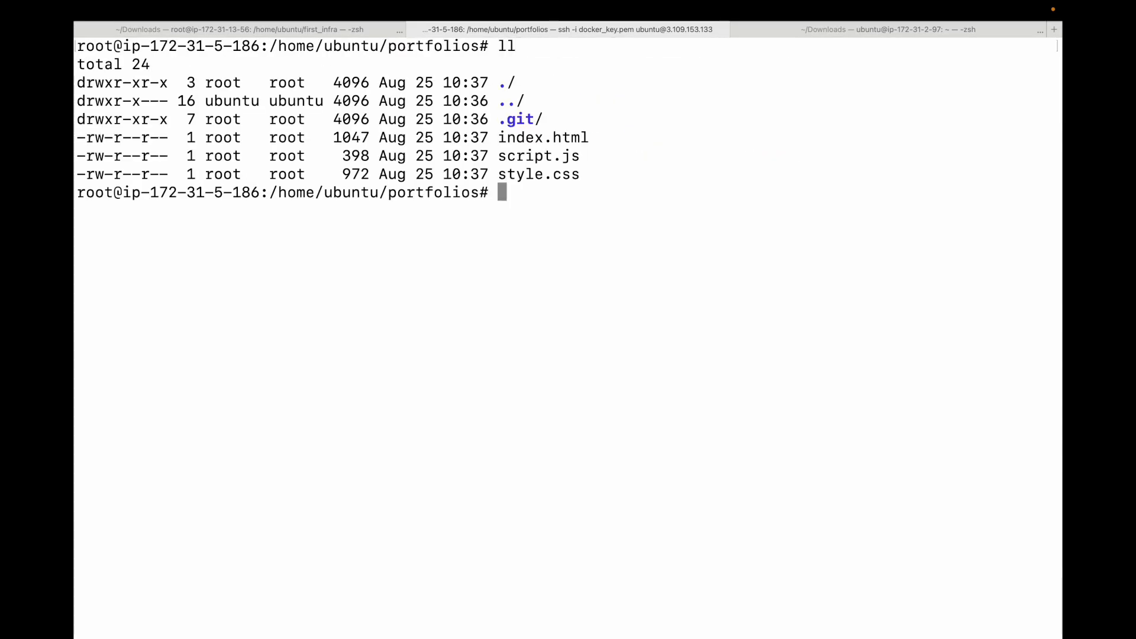
double_click(571, 140)
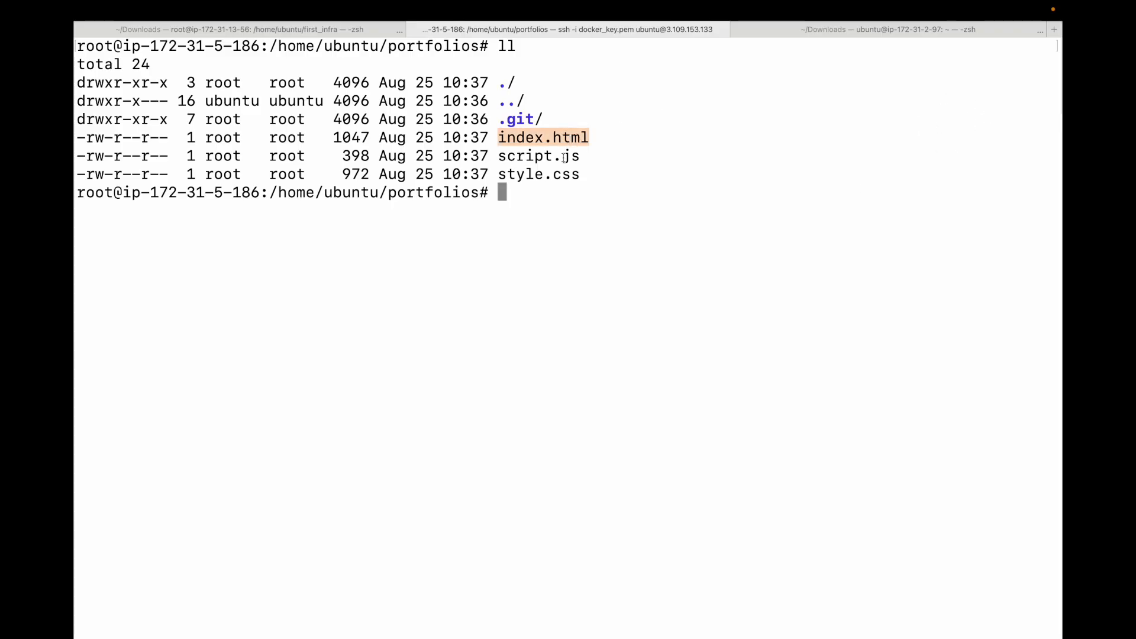
double_click(520, 157)
left_click_drag(525, 175, 588, 175)
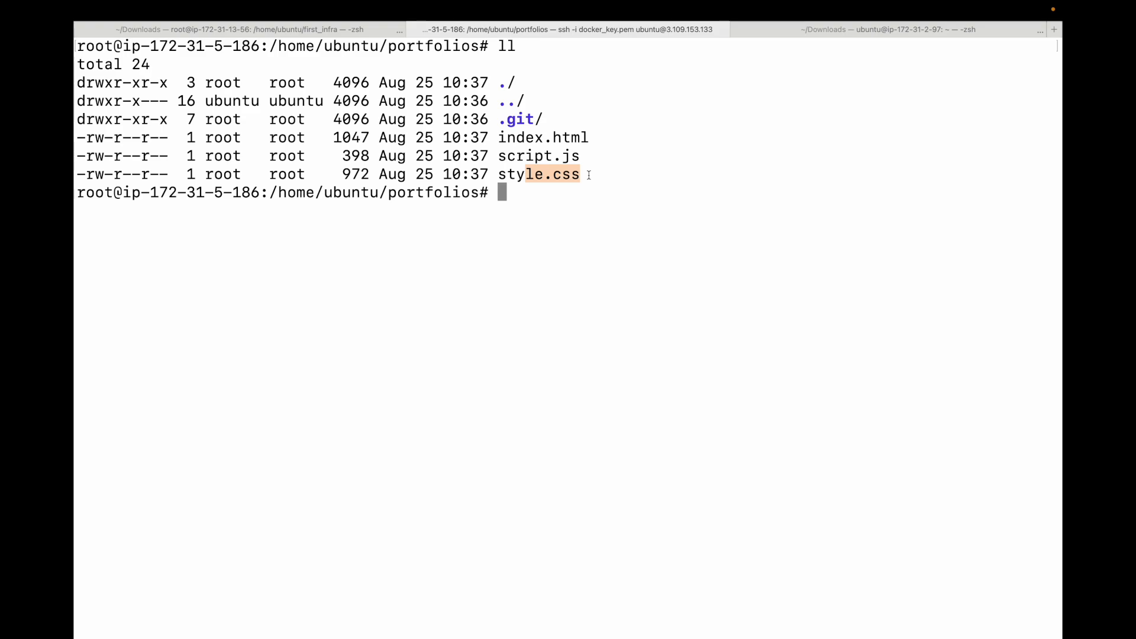
- Stage all files in the portfolios folder and commit them with the message "initial draft"
type("git add .")
key("Return")
type("git commit -m")
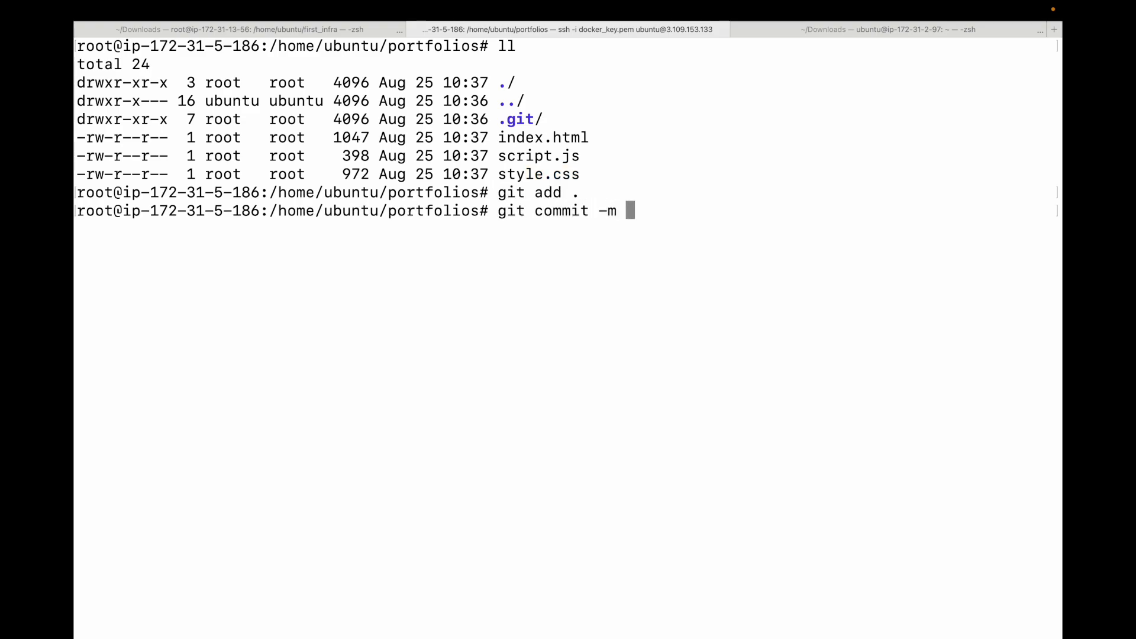
key("Return")
type(":")
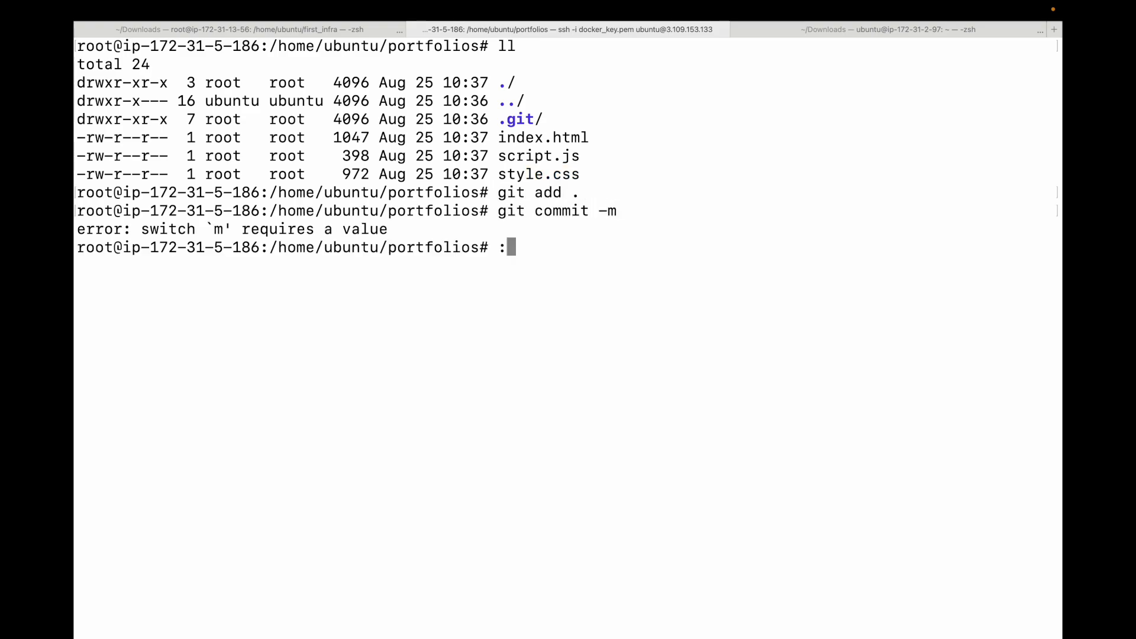
key("Up")
type("\"initifla")
key("BackSpace")
key("BackSpace")
key("BackSpace")
type("al draft")
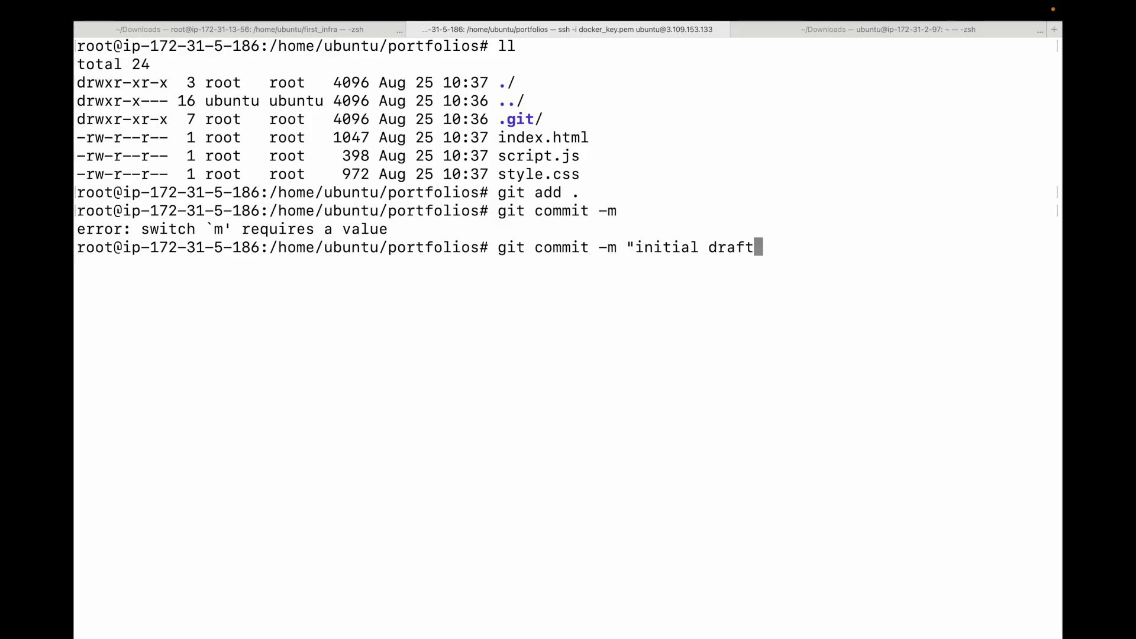
type("\"")
key("Return")
- Push the commit to the main branch of origin
type("git p")
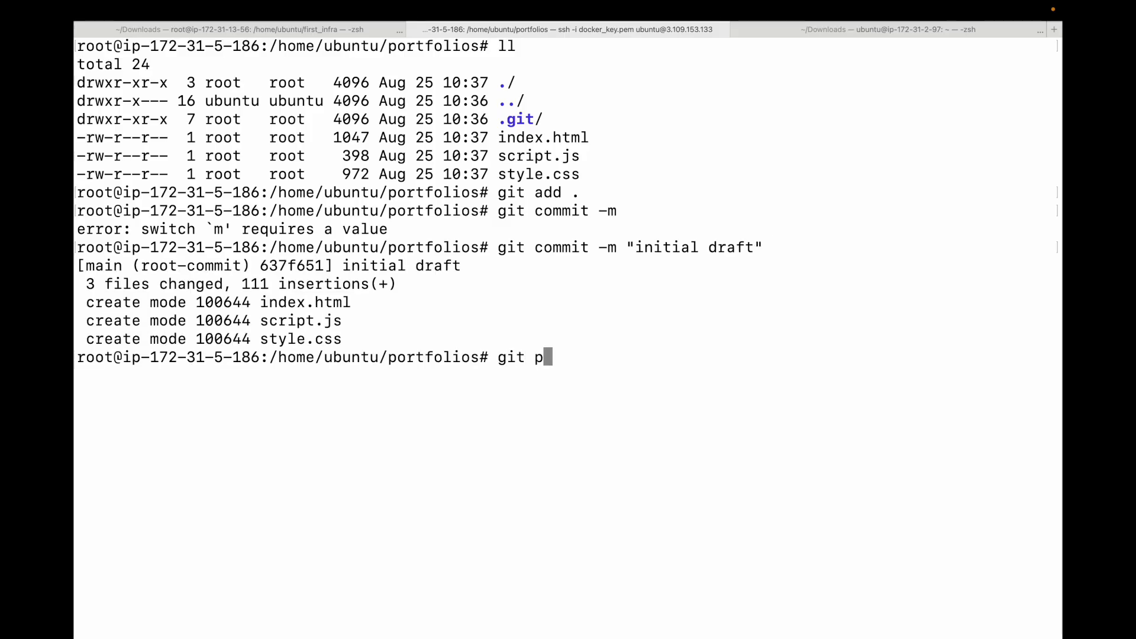
type("ush origin main")
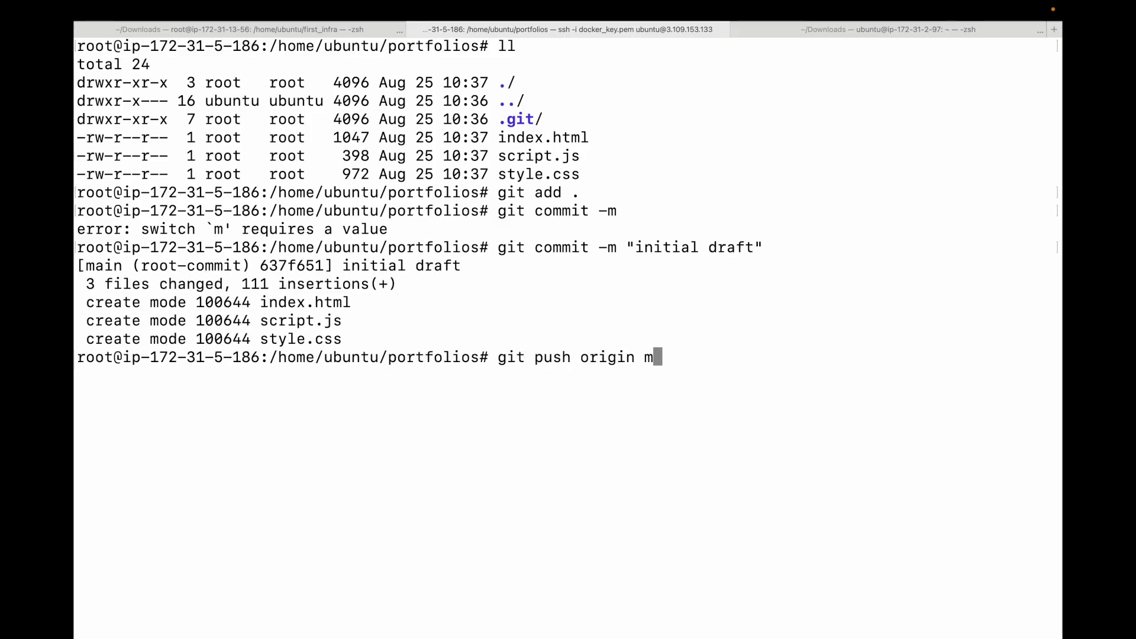
key("Return")
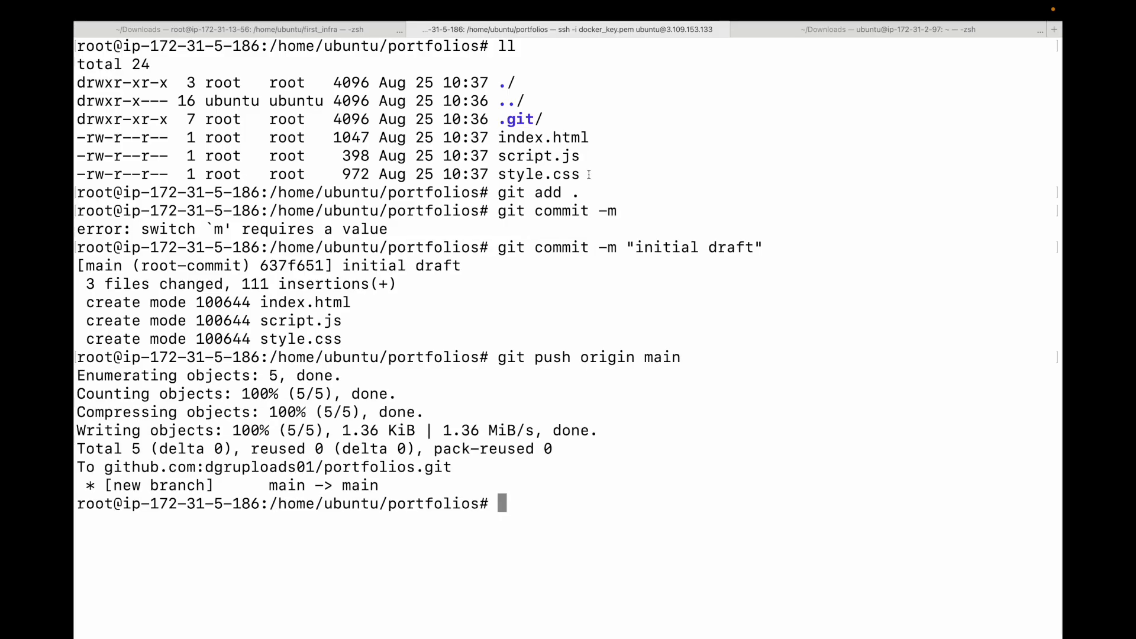
- Switch to Firefox, reload the portfolios repository page and open the repository's GitHub Pages settings
key("super+Tab")
left_click(154, 61)
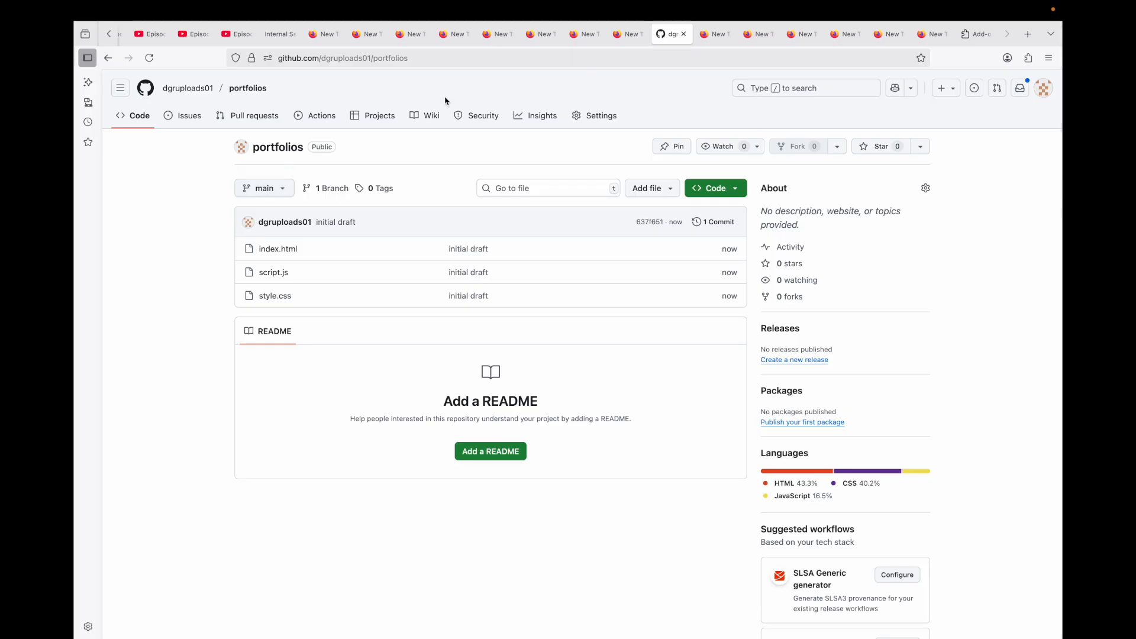
left_click(597, 120)
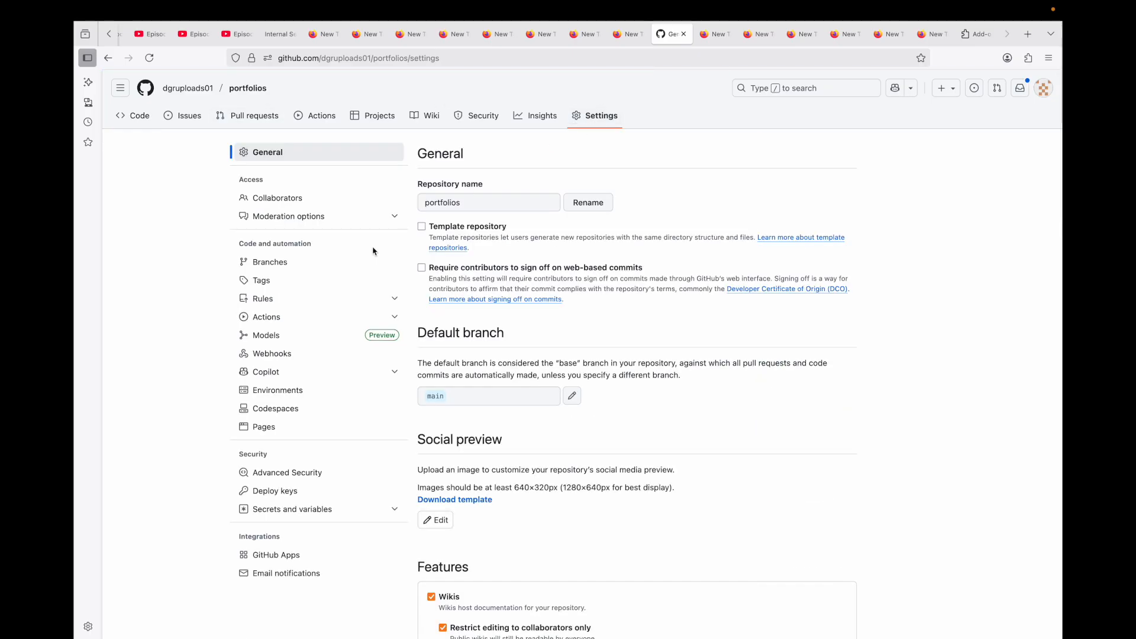
left_click(264, 427)
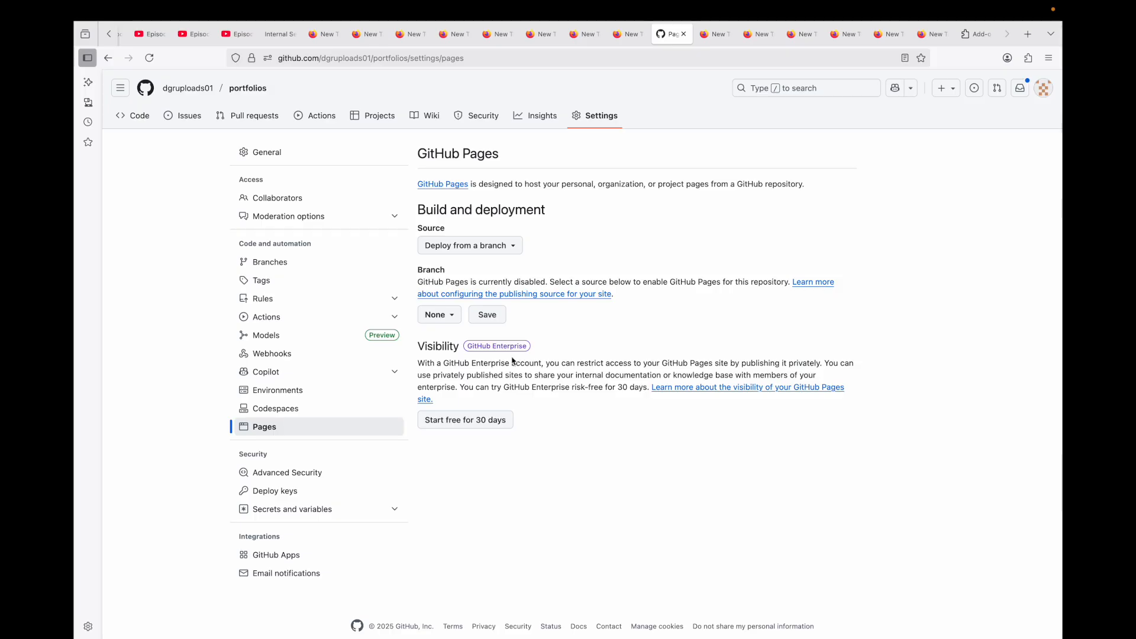
- Publish the GitHub Pages site by deploying from the main branch with the / (root) folder, and save the source
left_click(503, 246)
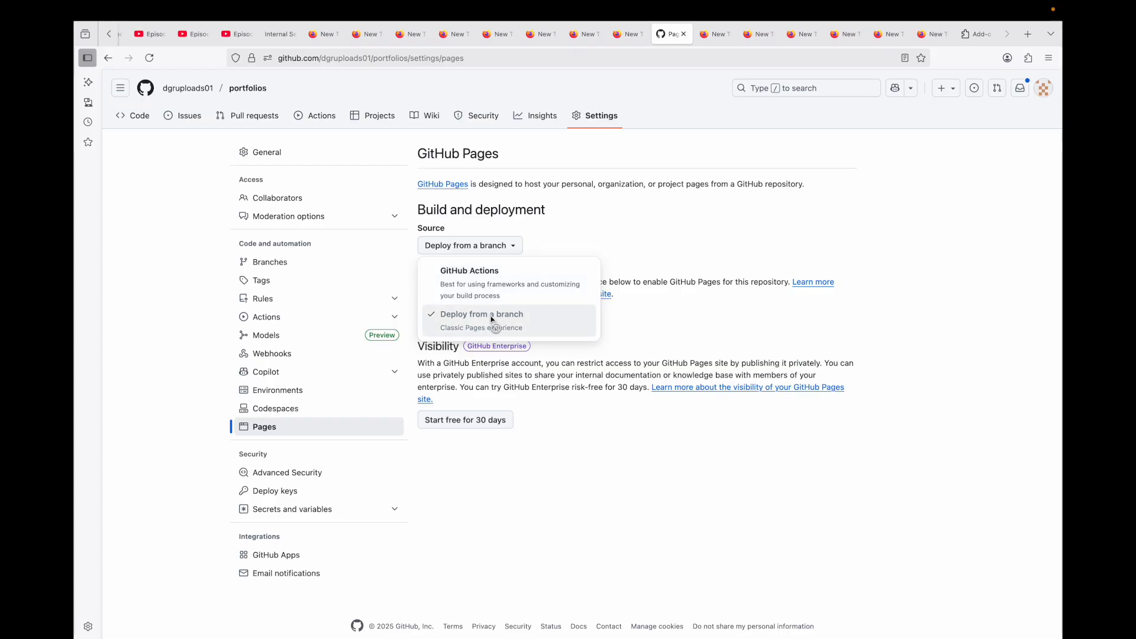
left_click(651, 324)
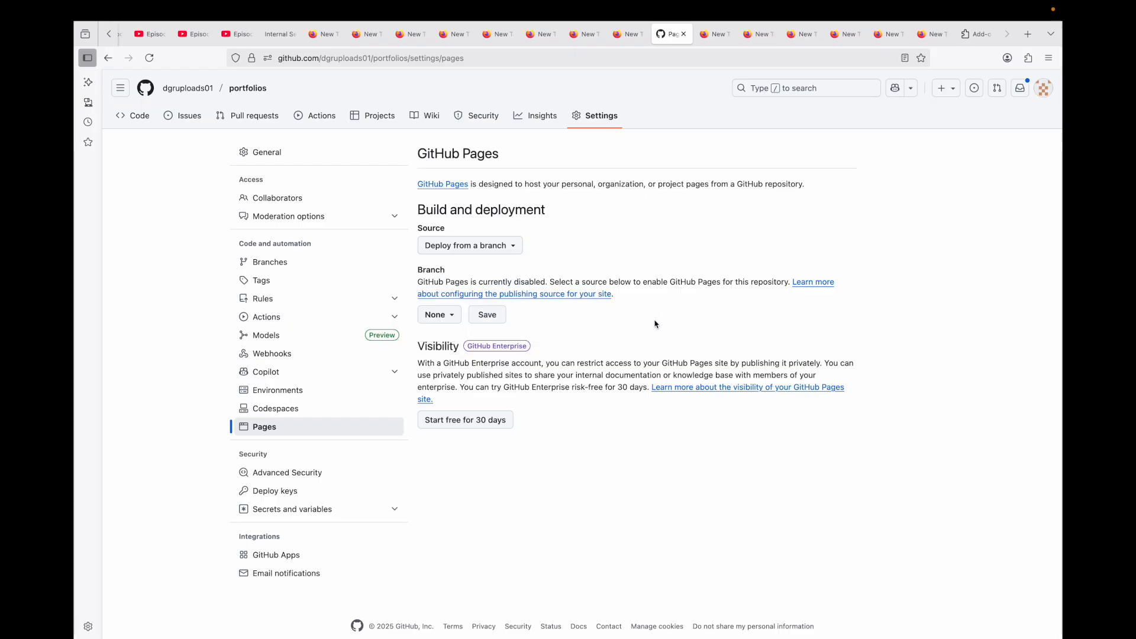
left_click(443, 318)
left_click(456, 393)
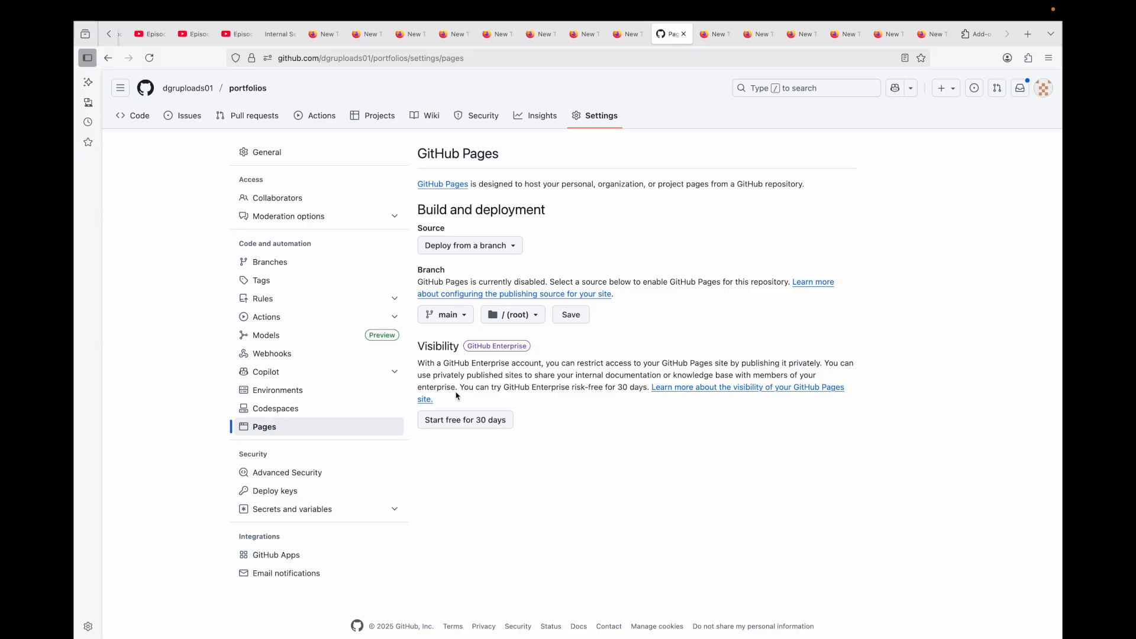
left_click(533, 317)
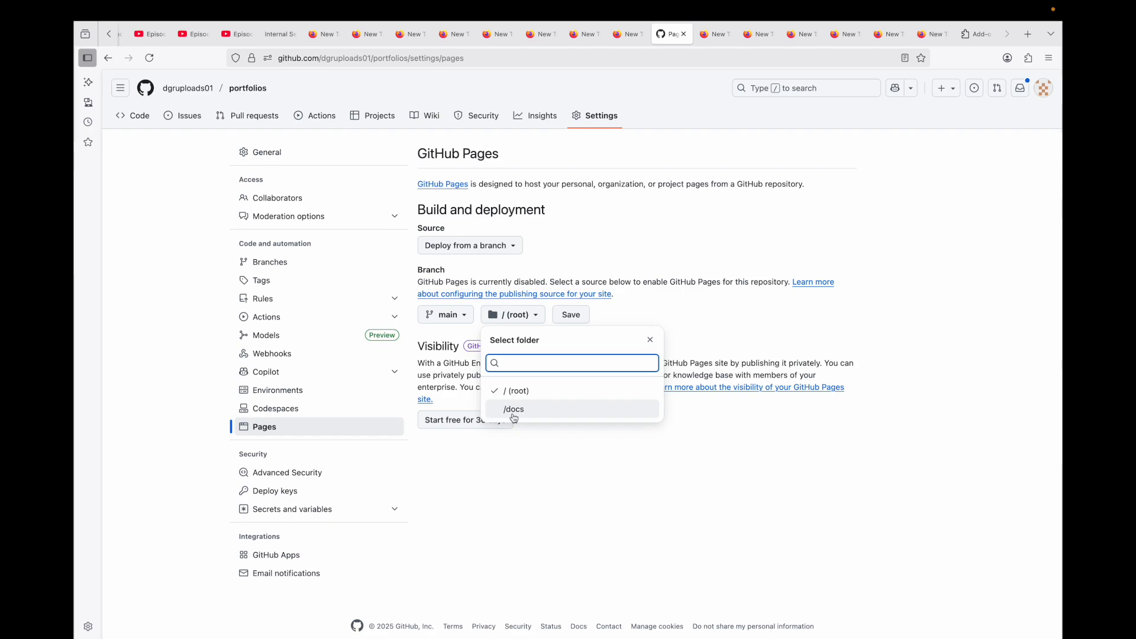
left_click(638, 309)
left_click(573, 321)
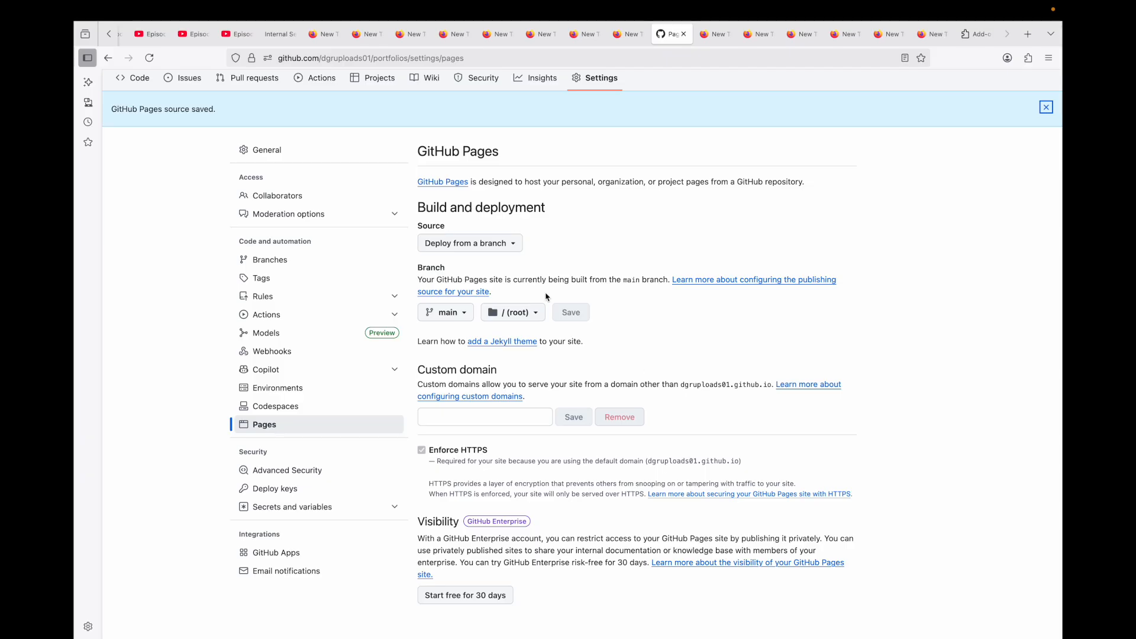
- Open the deploy job of the pages build and deployment run and expand its Deploy to GitHub Pages and Complete job logs
left_click(398, 263)
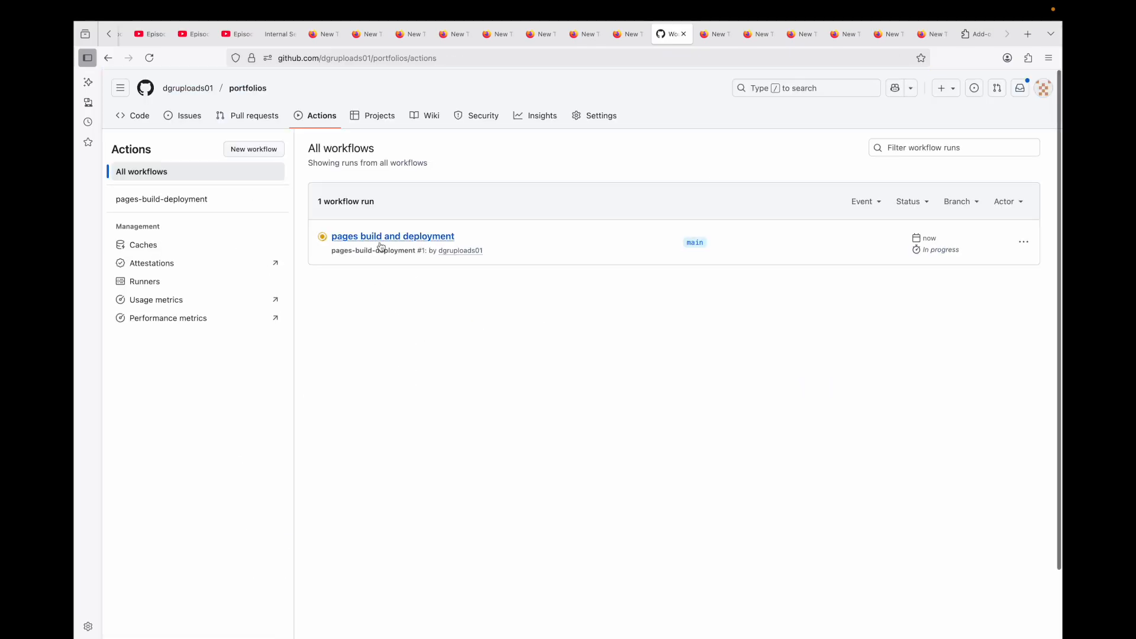
left_click(415, 244)
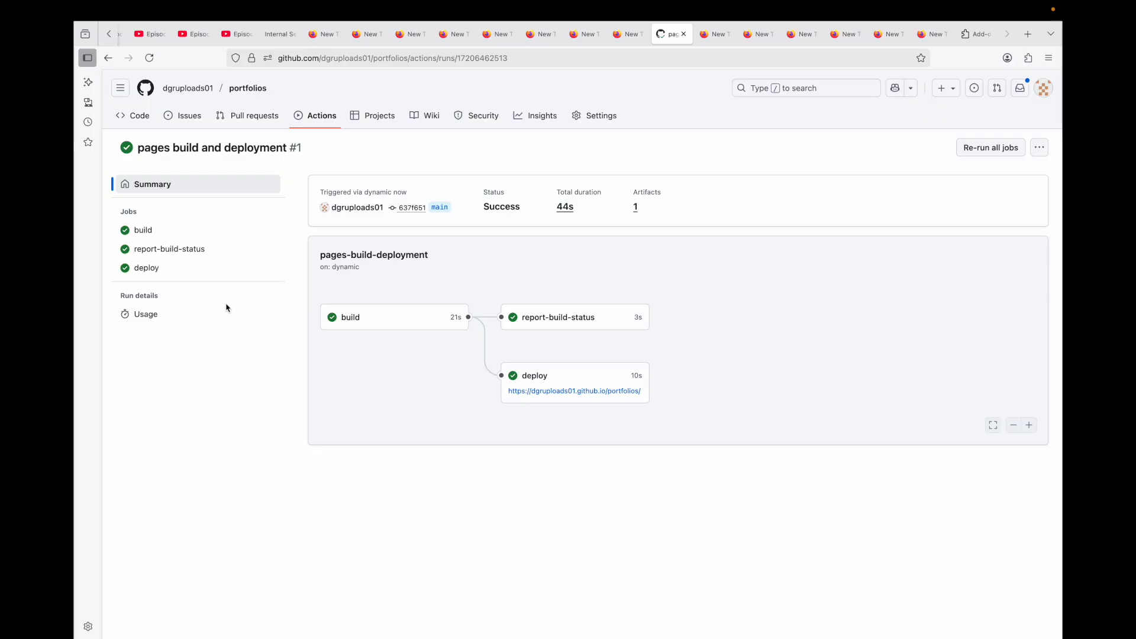
left_click(144, 270)
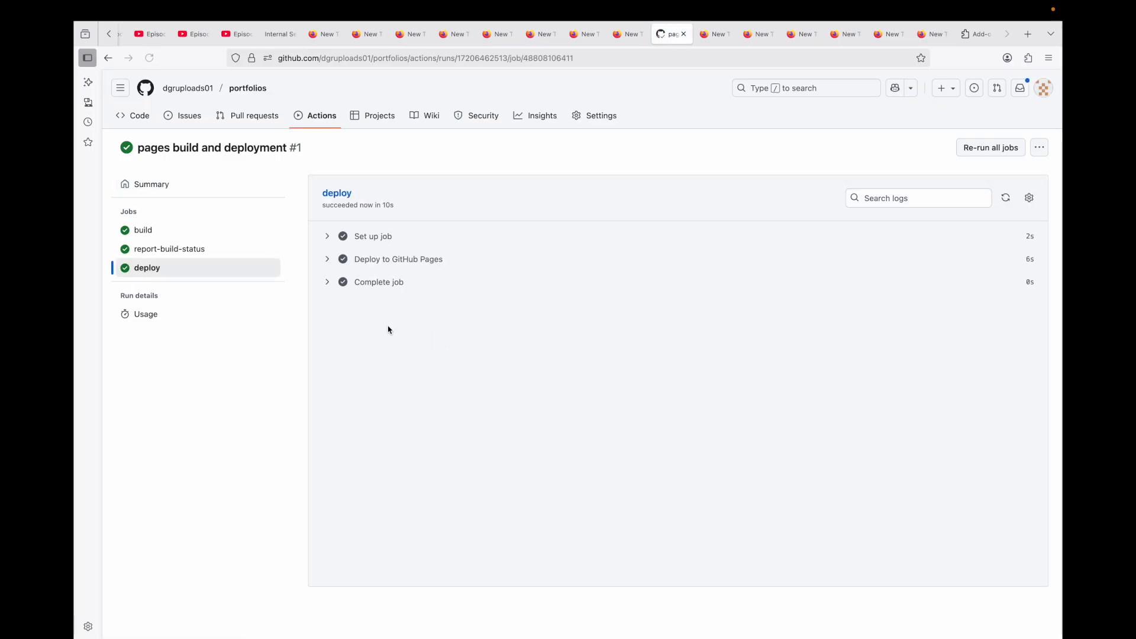
left_click(328, 261)
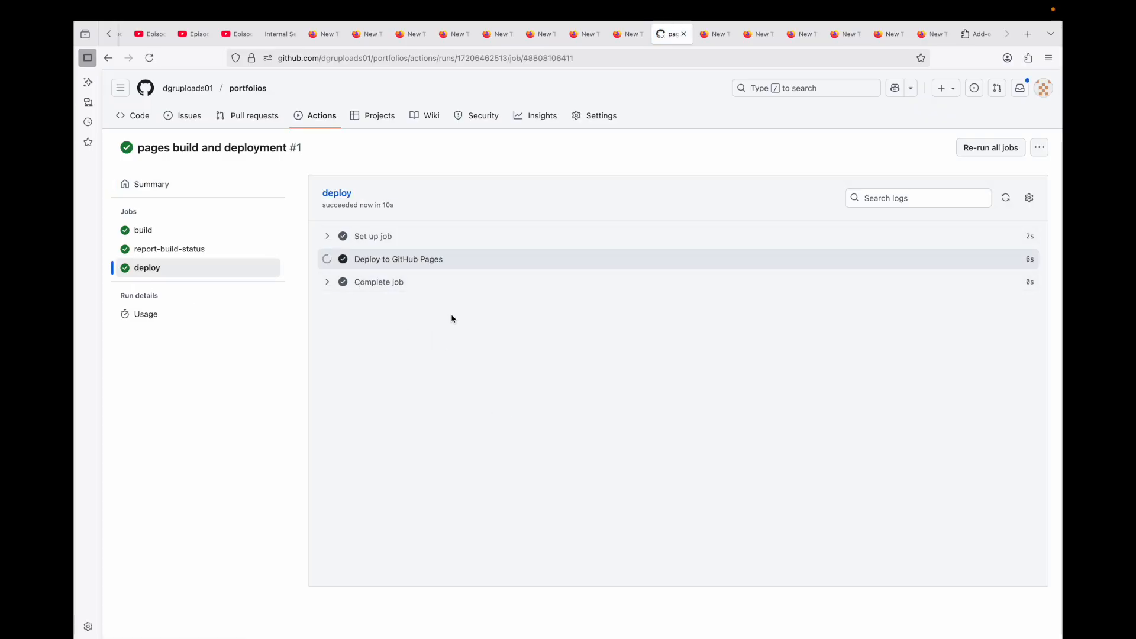
left_click(327, 432)
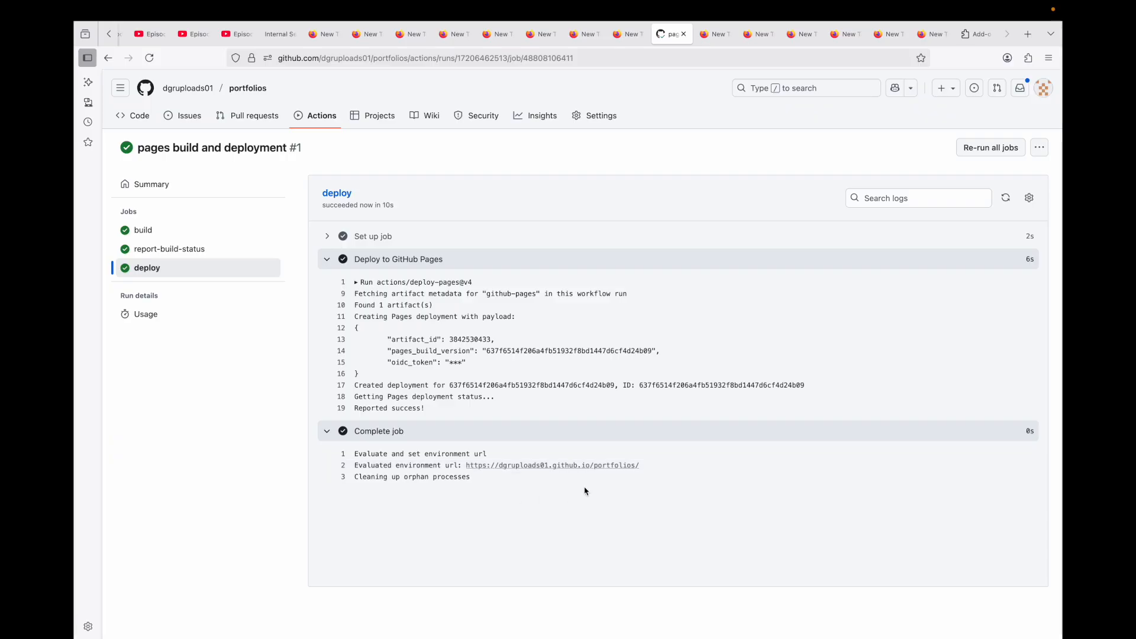
- Open the environment URL from the Complete job log in a new tab and check the published site and its address
scroll(589, 490, "up", 5)
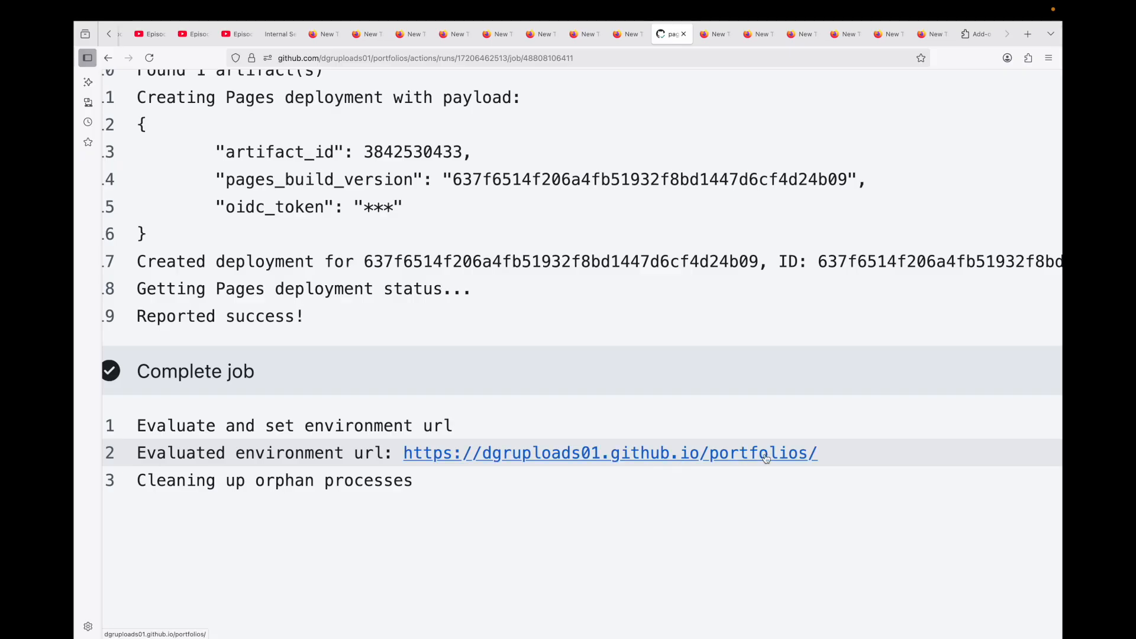
right_click(642, 460)
left_click(660, 461)
left_click(717, 34)
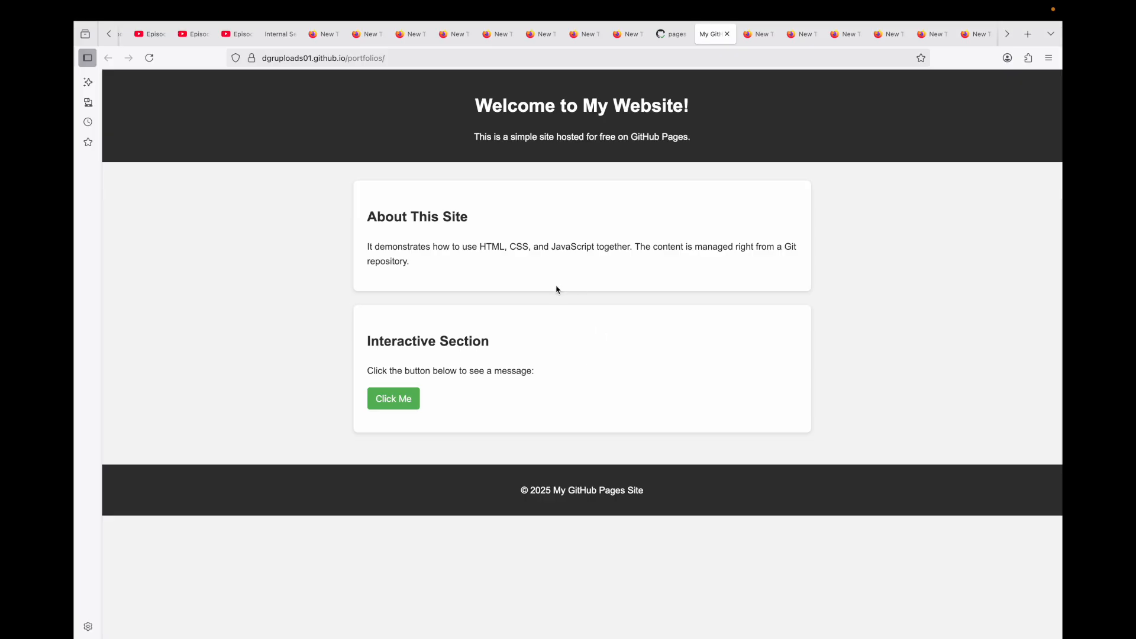
left_click(399, 58)
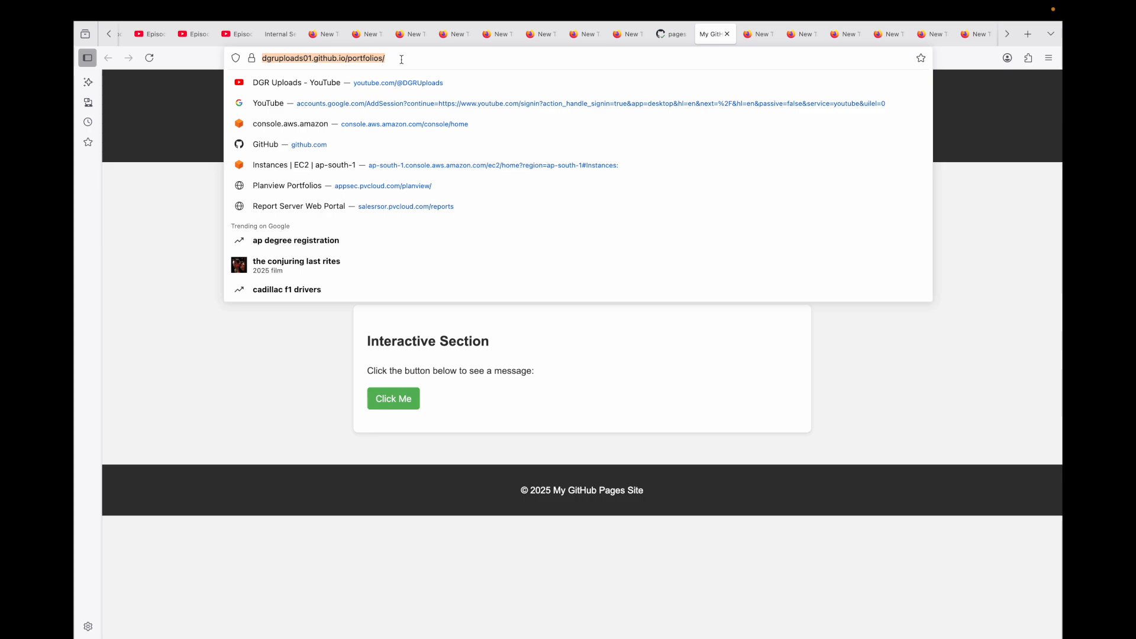
left_click(274, 347)
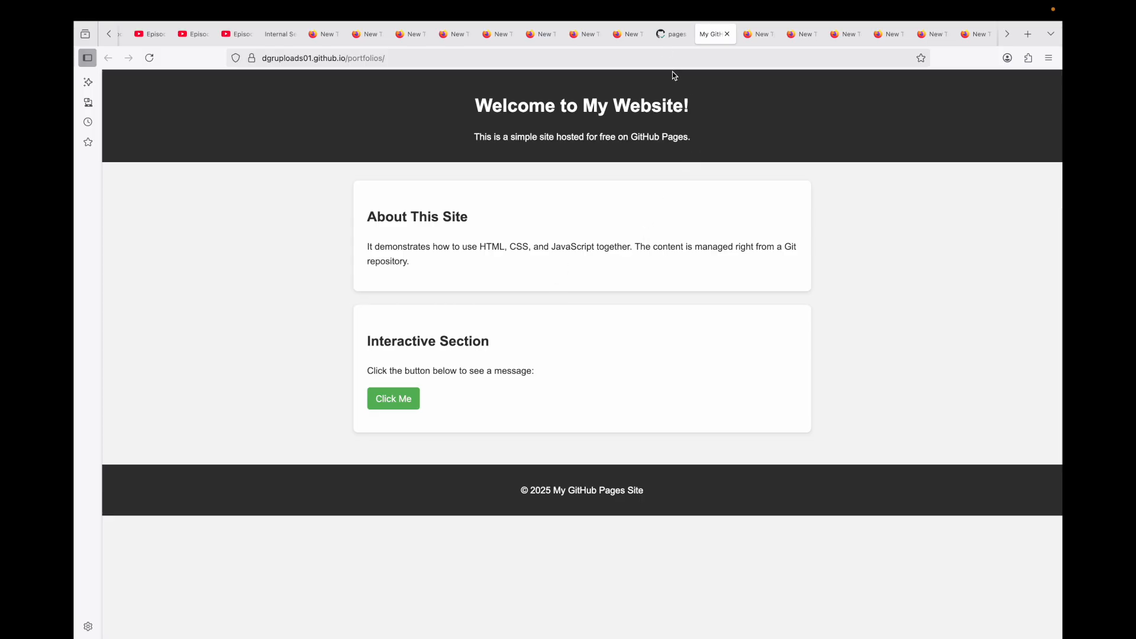
- Return to the deployment run's tab and open the GitHub Pages settings of the portfolios repository
left_click(672, 33)
key("super+minus")
key("super+minus")
key("super+minus")
key("super+minus")
key("super+minus")
key("super+minus")
key("super+minus")
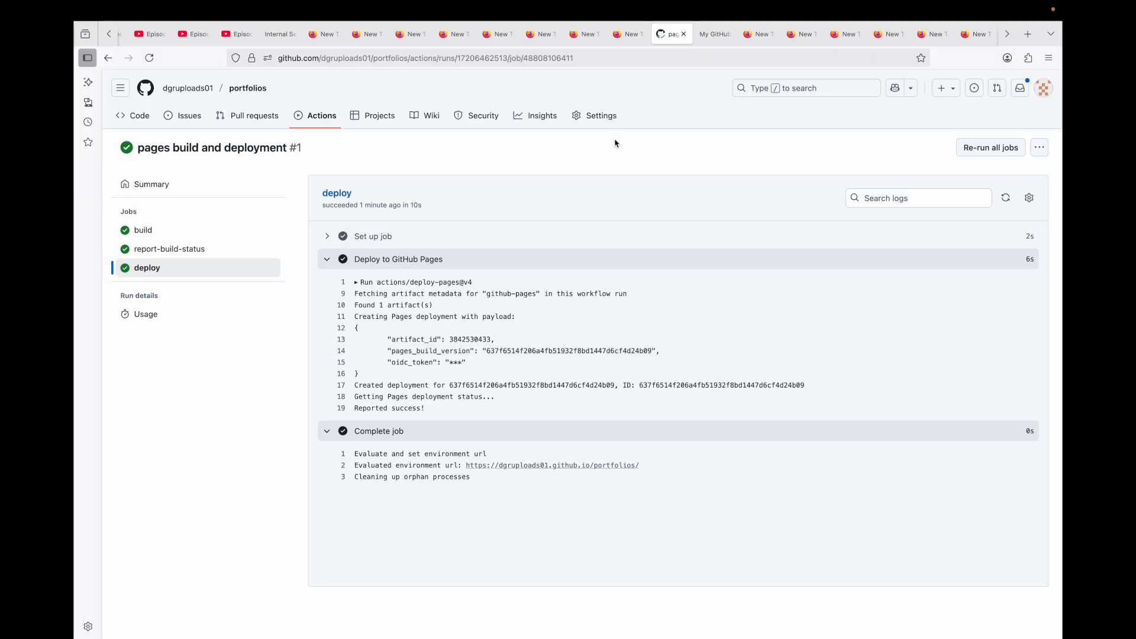
left_click(599, 116)
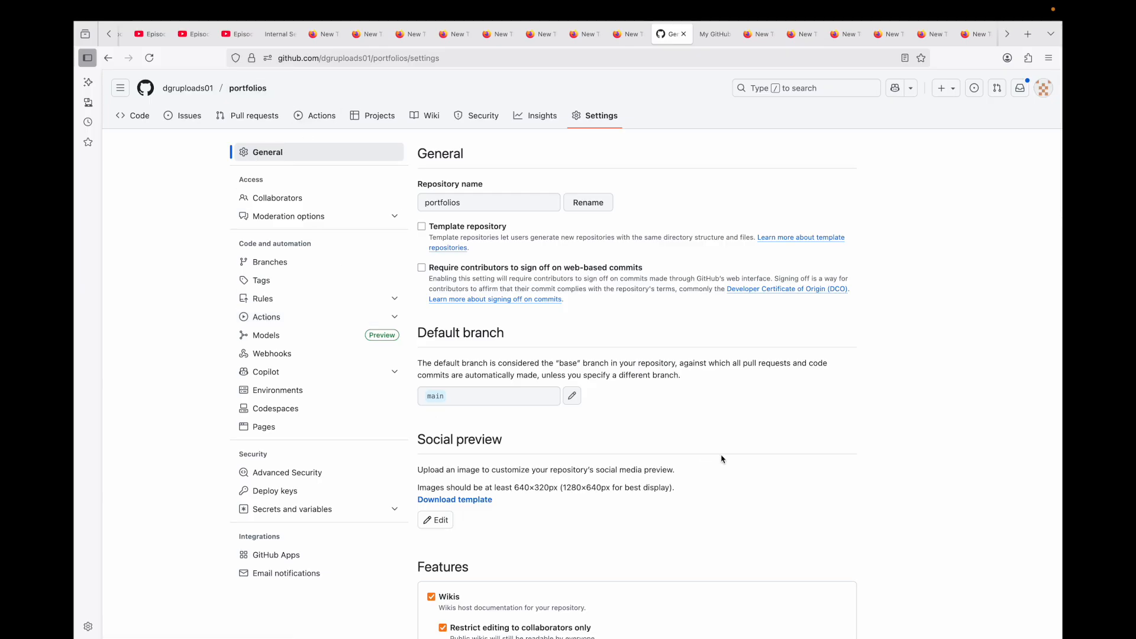
left_click(264, 426)
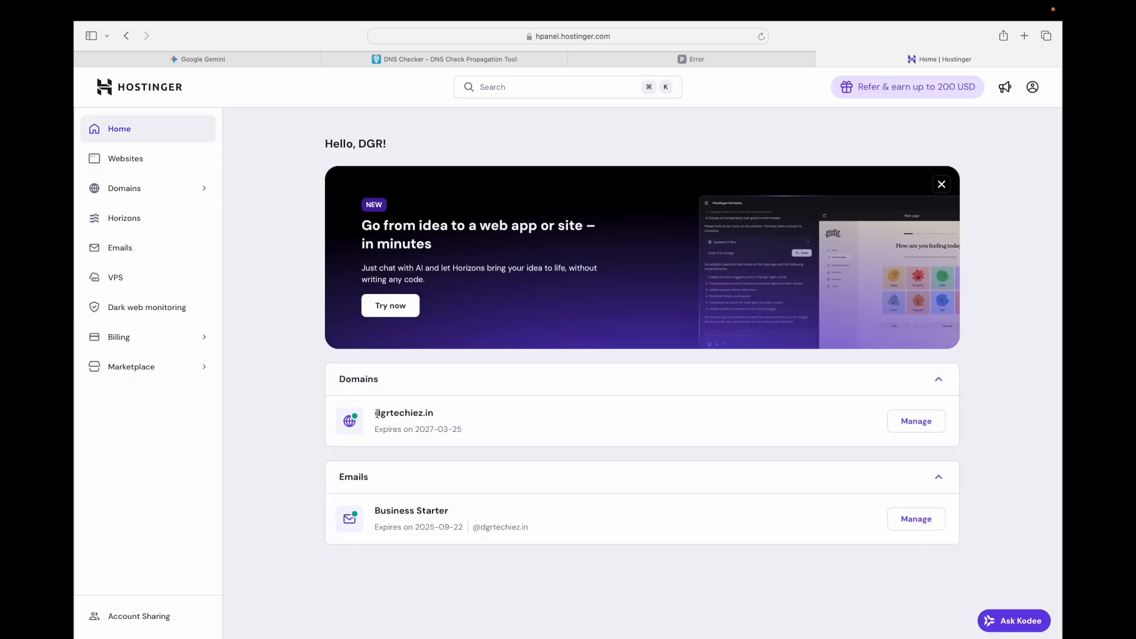
- In Hostinger, open the DNS and nameserver settings of the dgrtechiez.in domain
left_click_drag(376, 412, 436, 413)
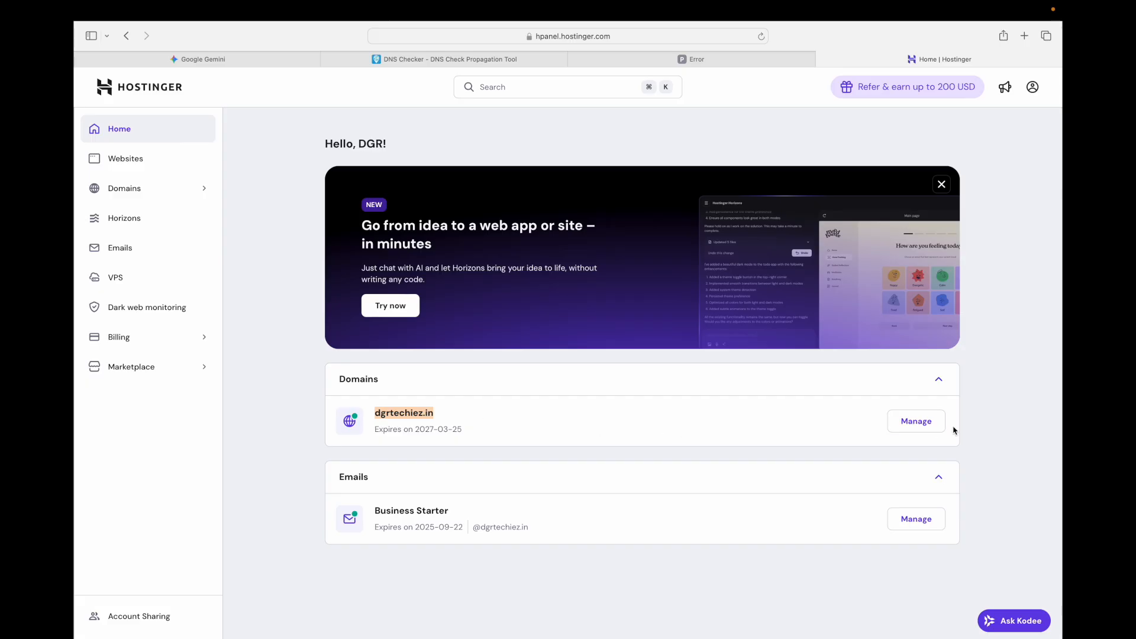
left_click(926, 423)
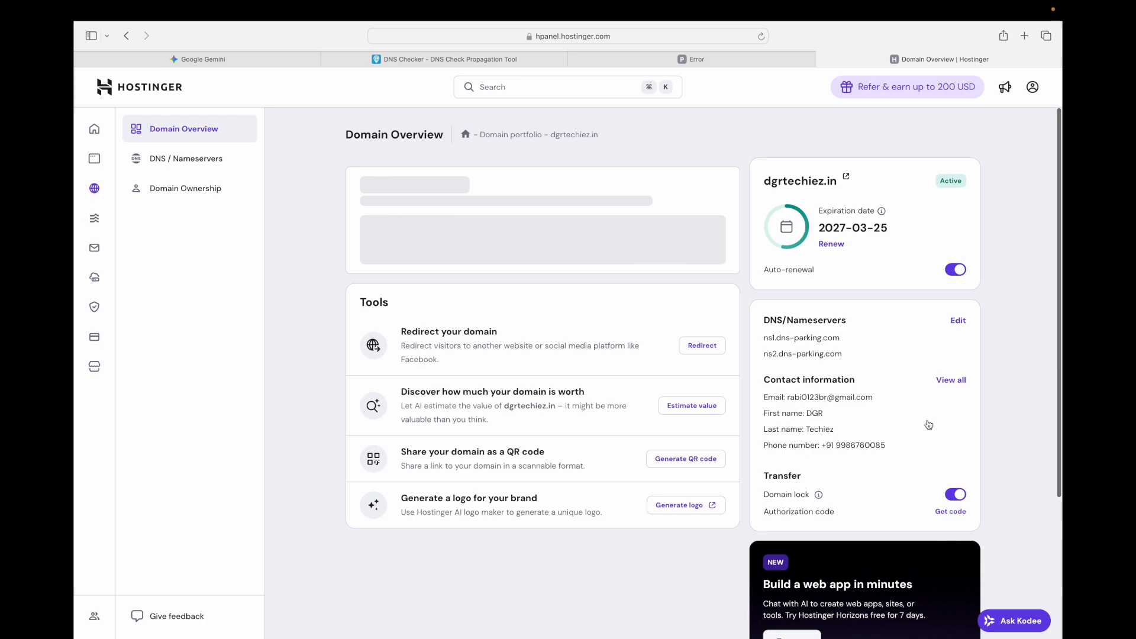
left_click(164, 161)
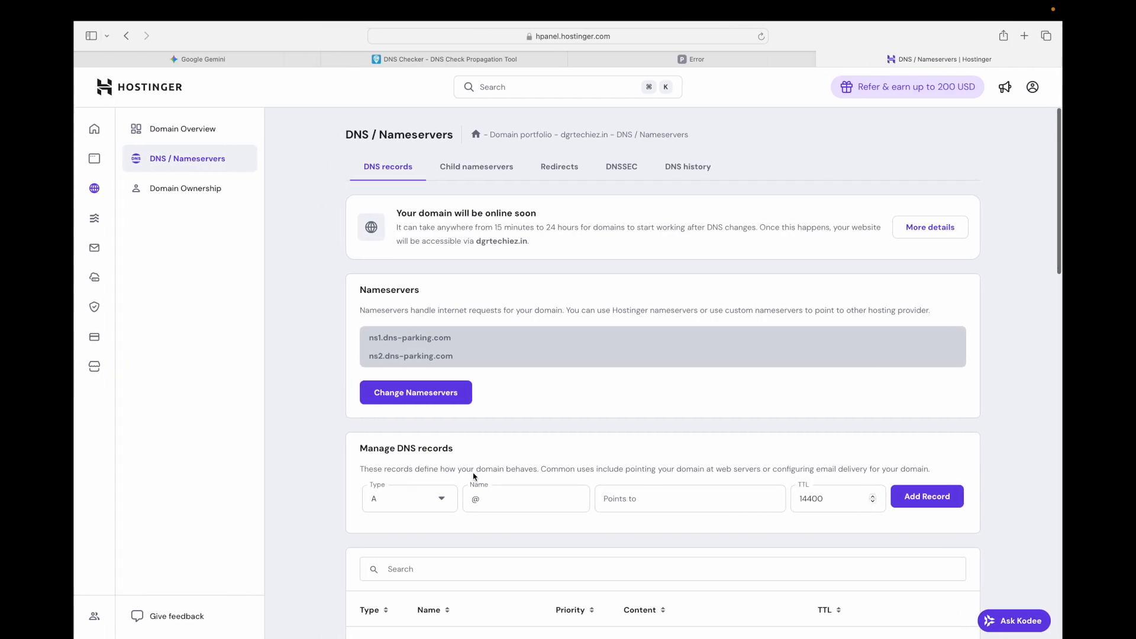
- Copy the domain name from Hostinger, enter dgrtechiez.in as the custom domain in the GitHub Pages settings, and save it
key("ctrl+Right")
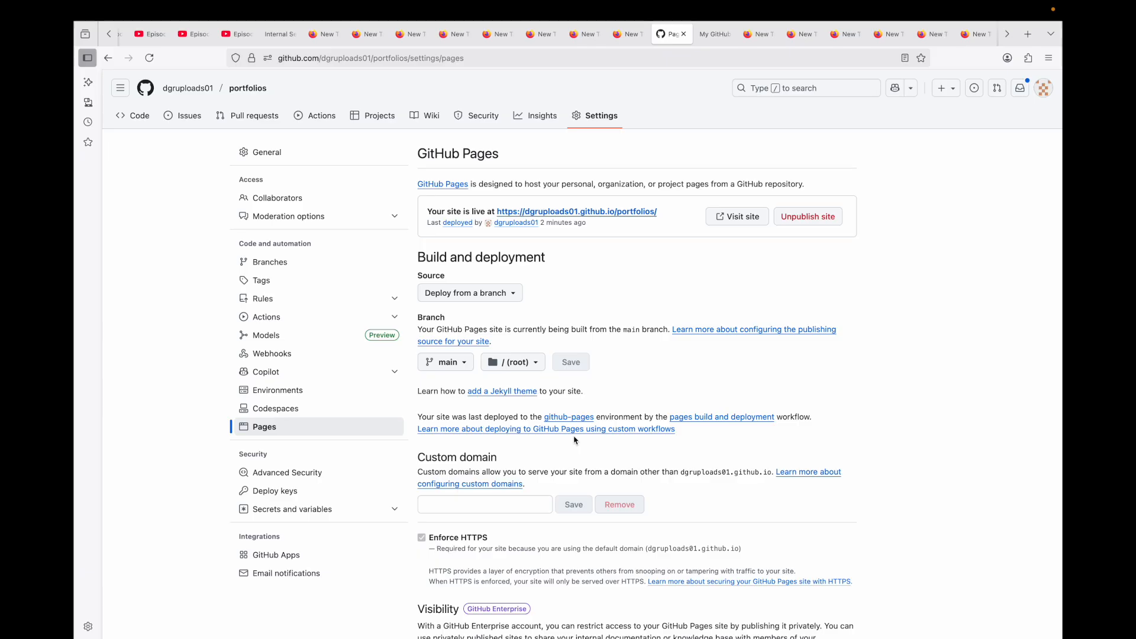
scroll(576, 440, "down", 2)
left_click_drag(417, 404, 517, 406)
left_click(482, 453)
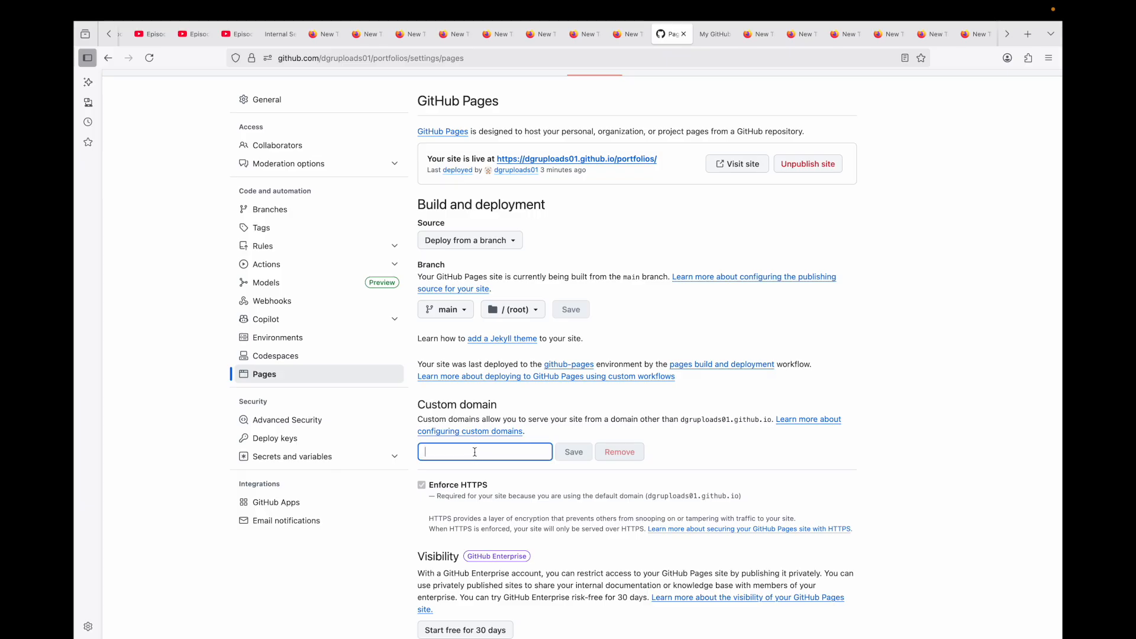
left_click_drag(560, 135, 612, 138)
key("super+c")
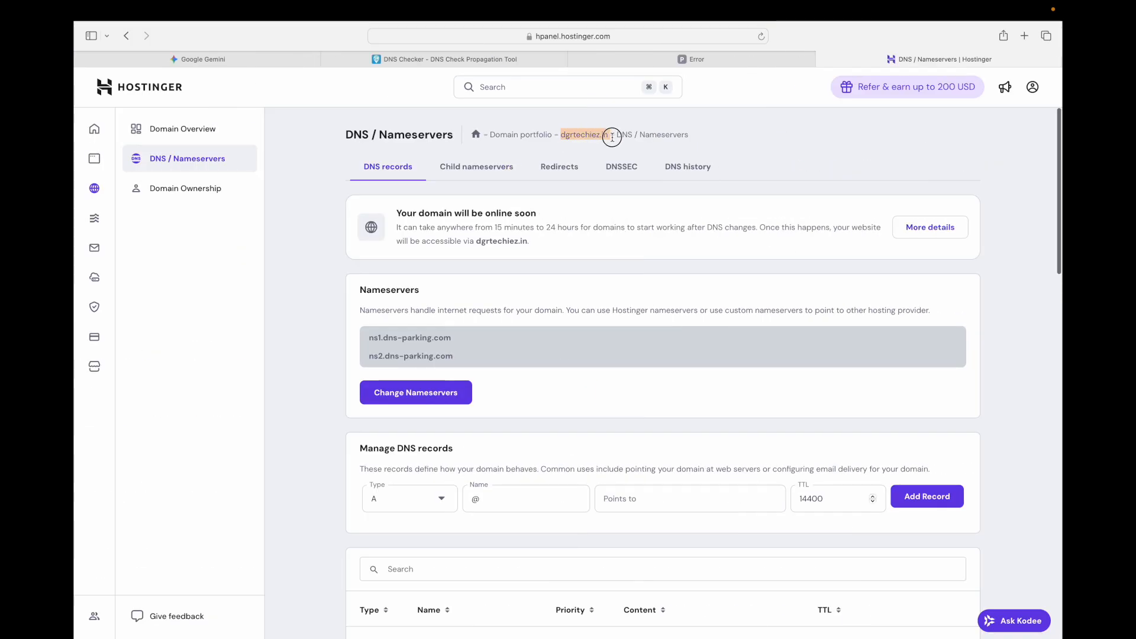
key("super+Tab")
key("super+v")
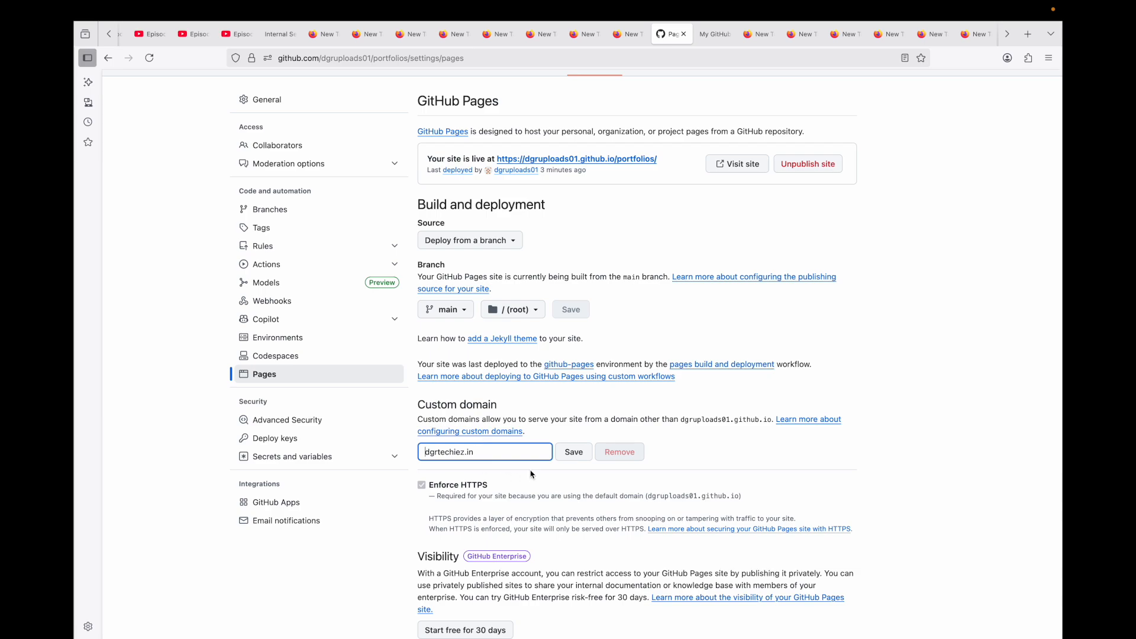
key("super+Left")
type("www.")
key("BackSpace")
key("BackSpace")
key("BackSpace")
key("BackSpace")
left_click(581, 452)
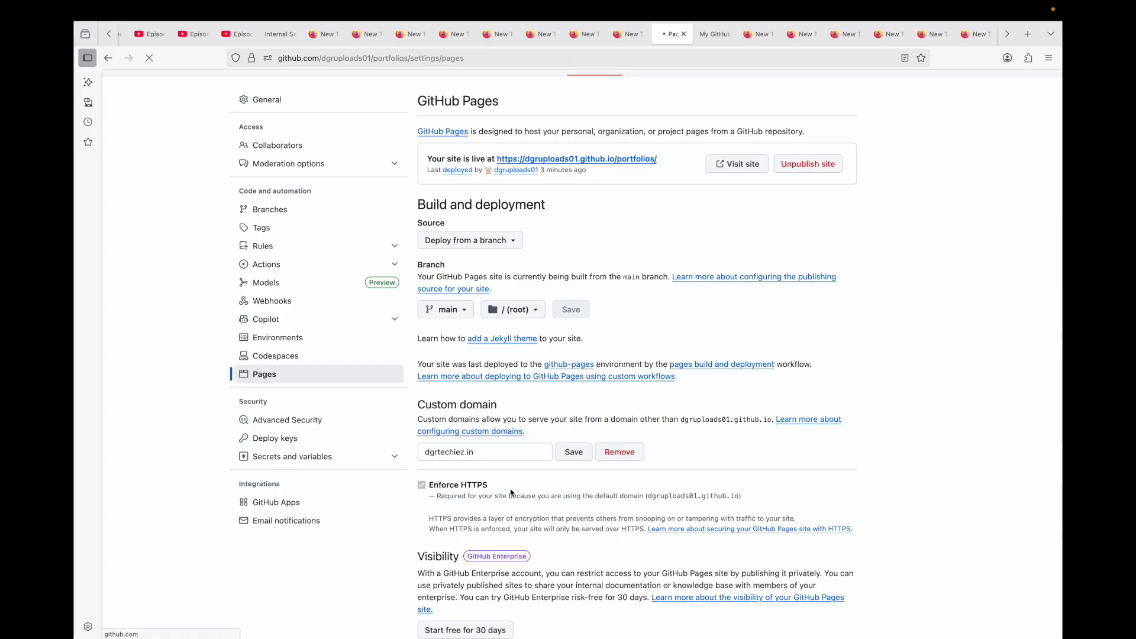
- Examine the DNS check result and the domain configuration message for the custom domain in the GitHub Pages settings
scroll(519, 497, "down", 3)
scroll(519, 500, "up", 1)
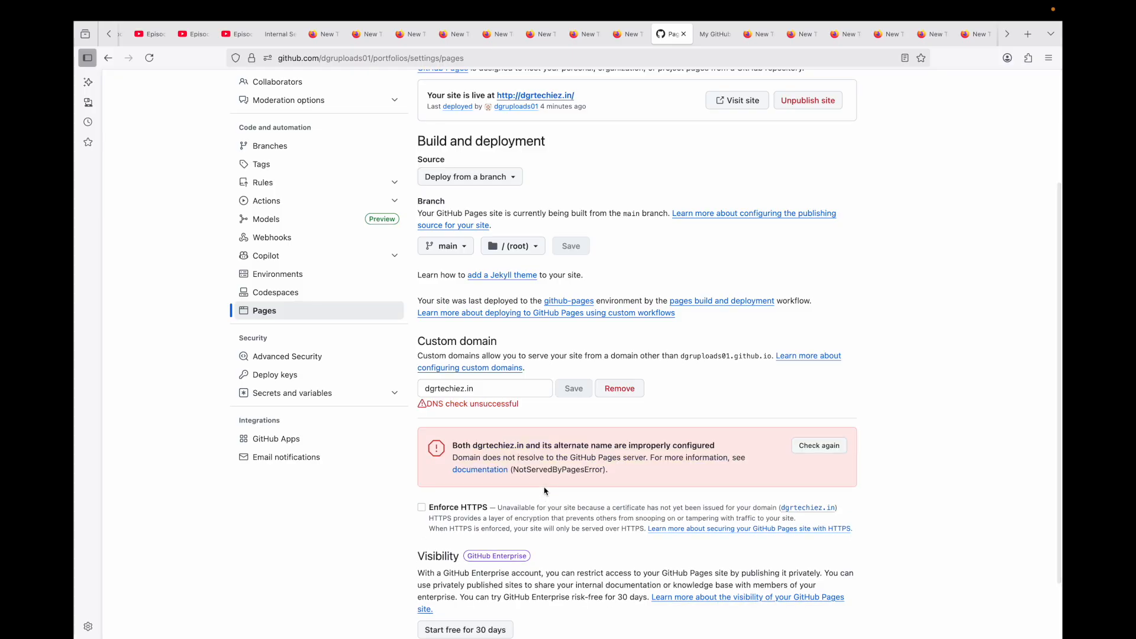
left_click_drag(453, 445, 660, 448)
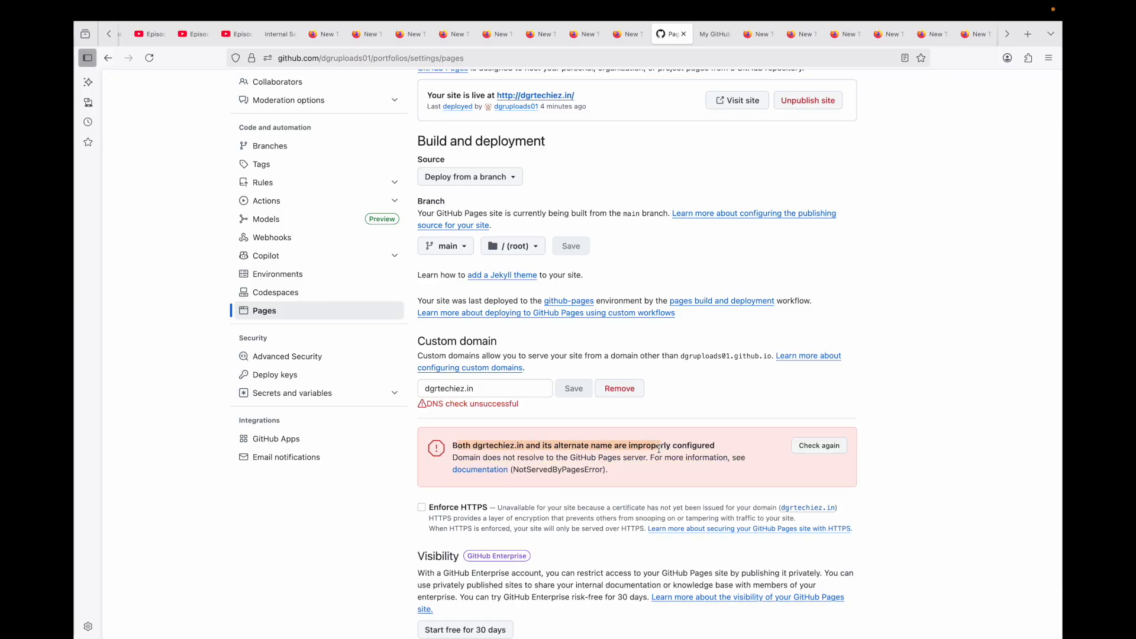
left_click(754, 402)
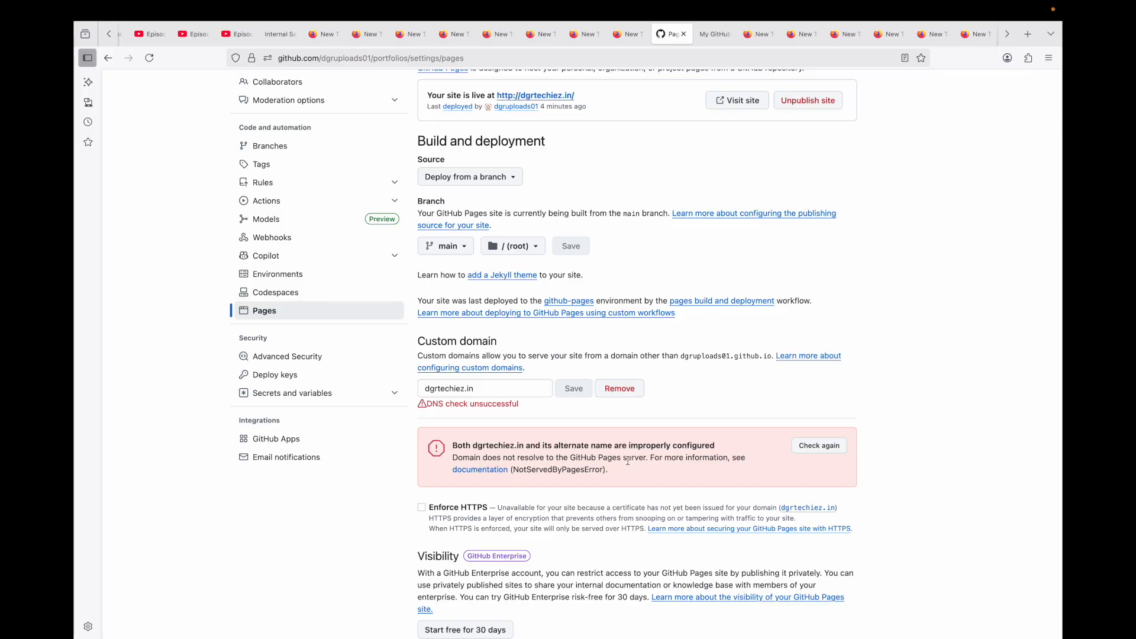
left_click_drag(439, 404, 528, 407)
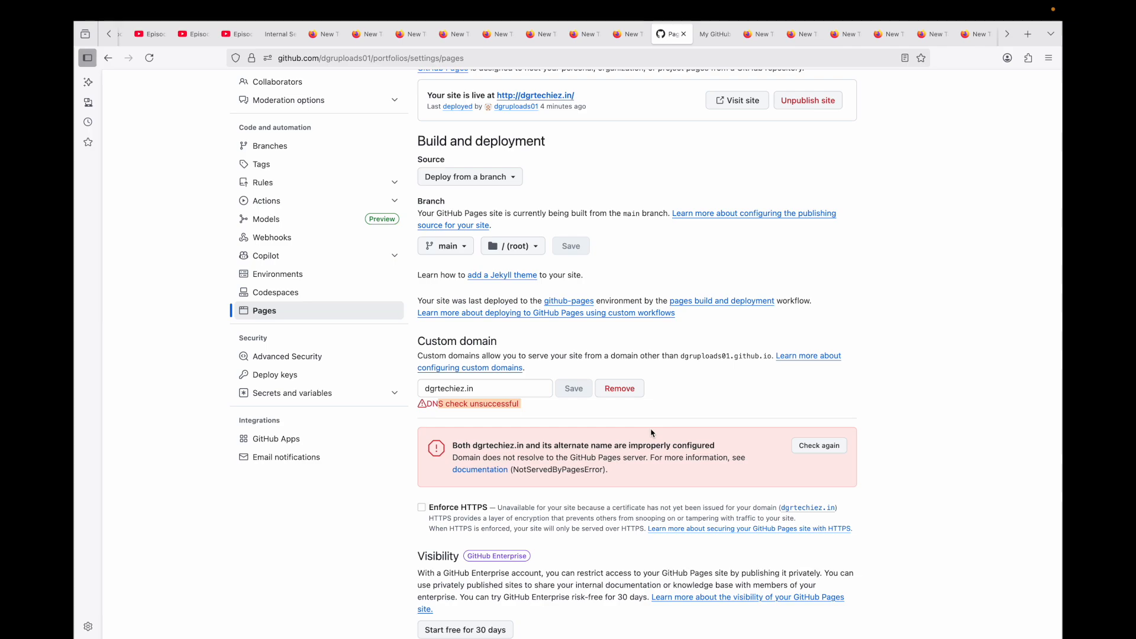
scroll(622, 371, "up", 3)
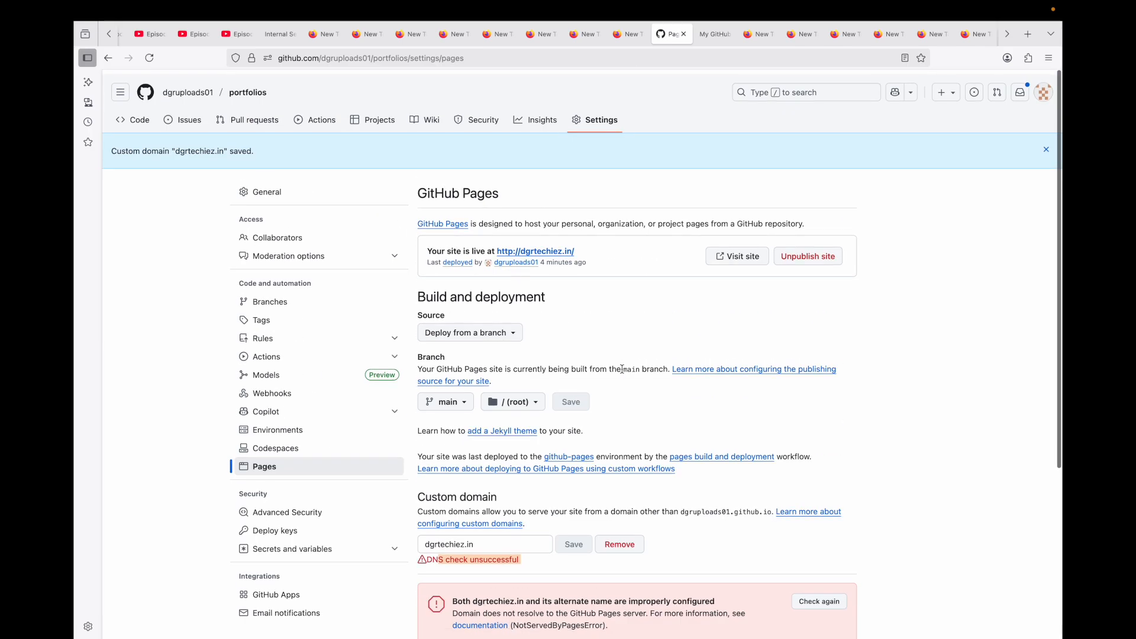
scroll(622, 369, "down", 1)
scroll(621, 369, "down", 3)
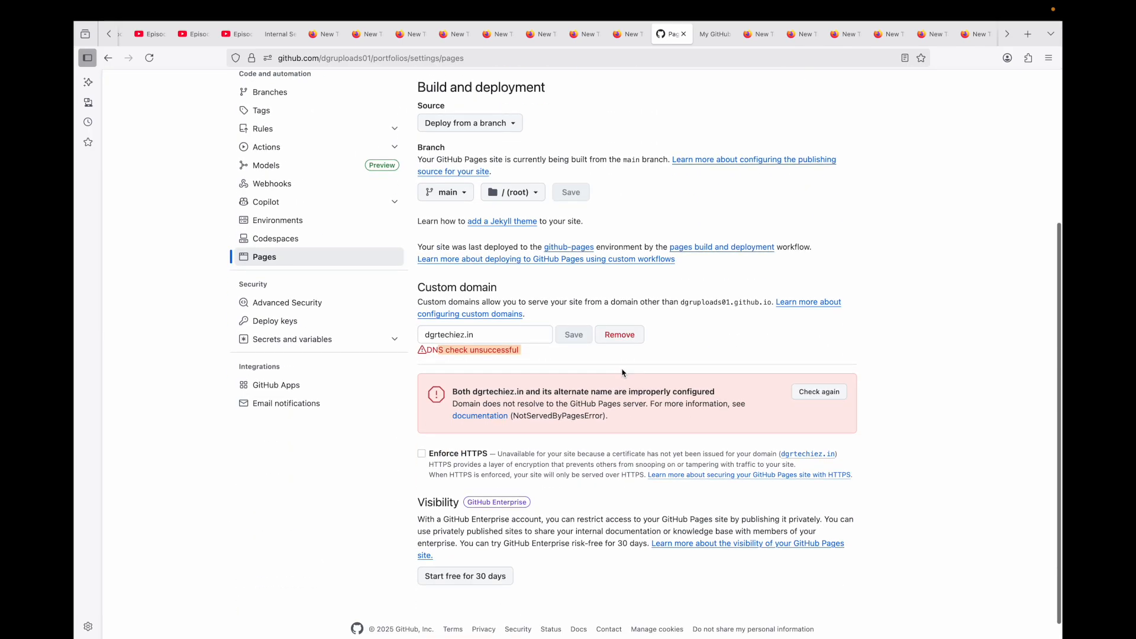
scroll(623, 373, "up", 3)
scroll(621, 373, "down", 1)
- Inspect the CNAME file in the portfolios repository and the status checks of the Create CNAME commit
left_click(236, 92)
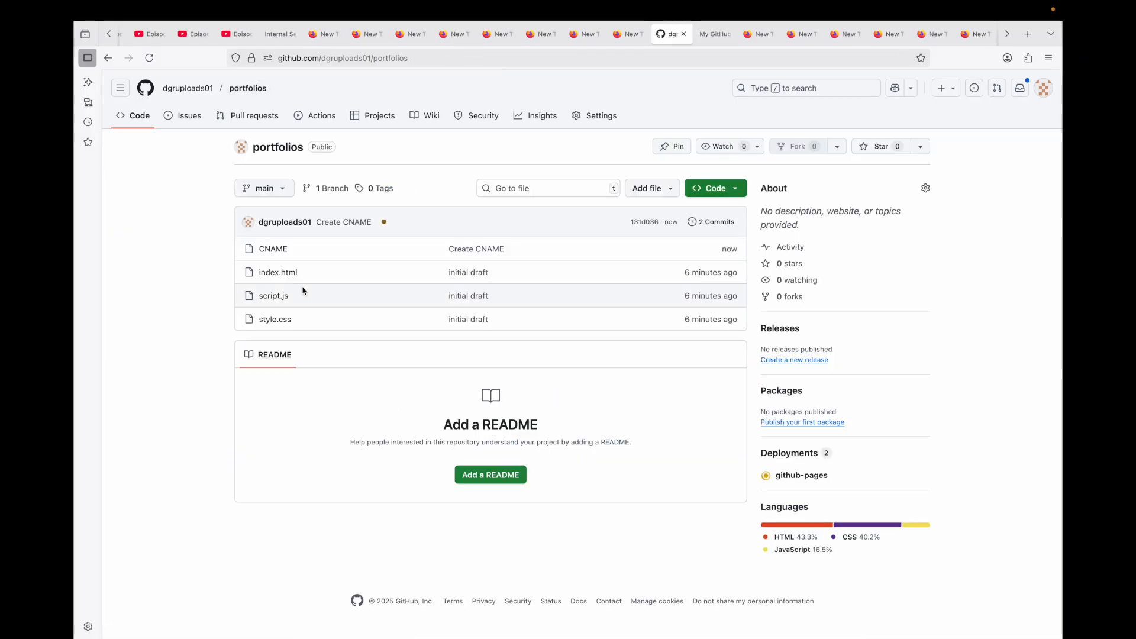
left_click(271, 251)
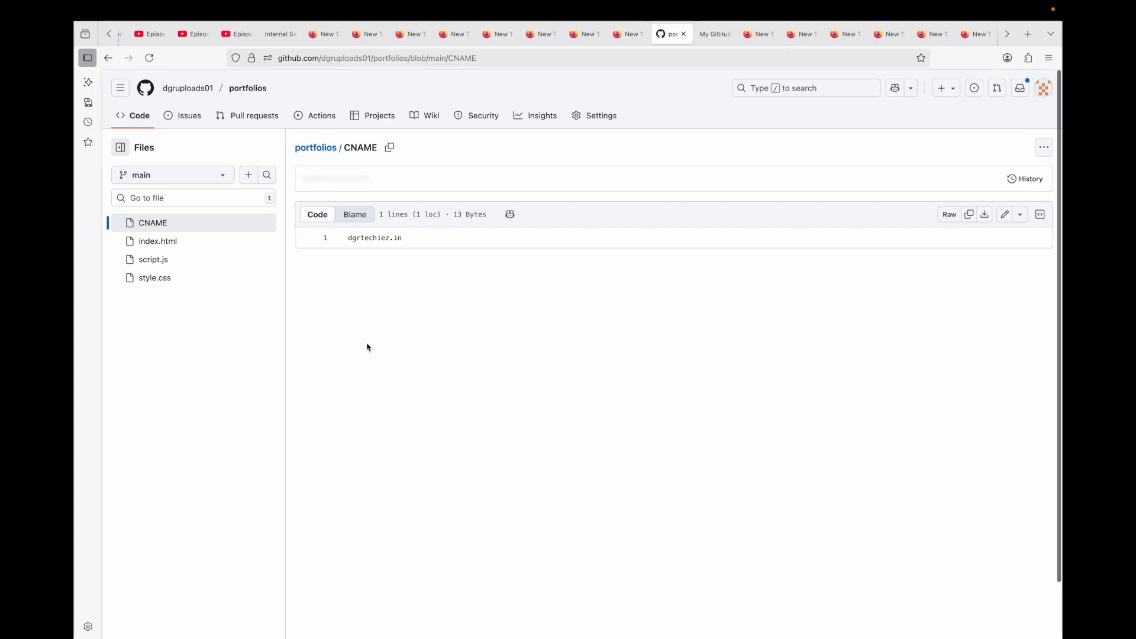
left_click_drag(349, 239, 409, 239)
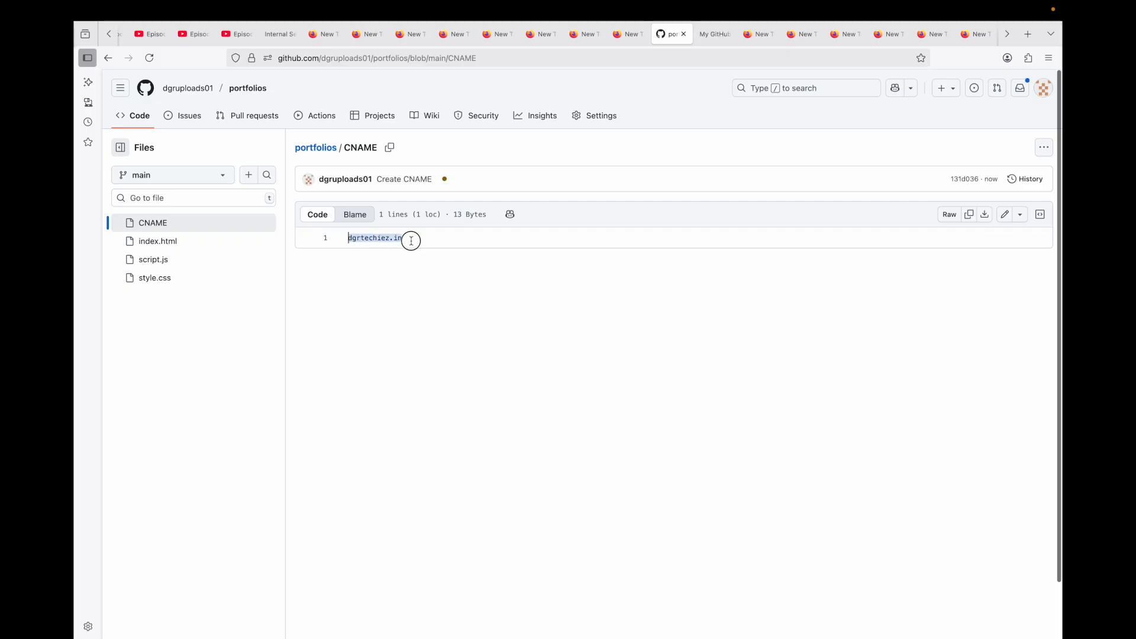
double_click(364, 148)
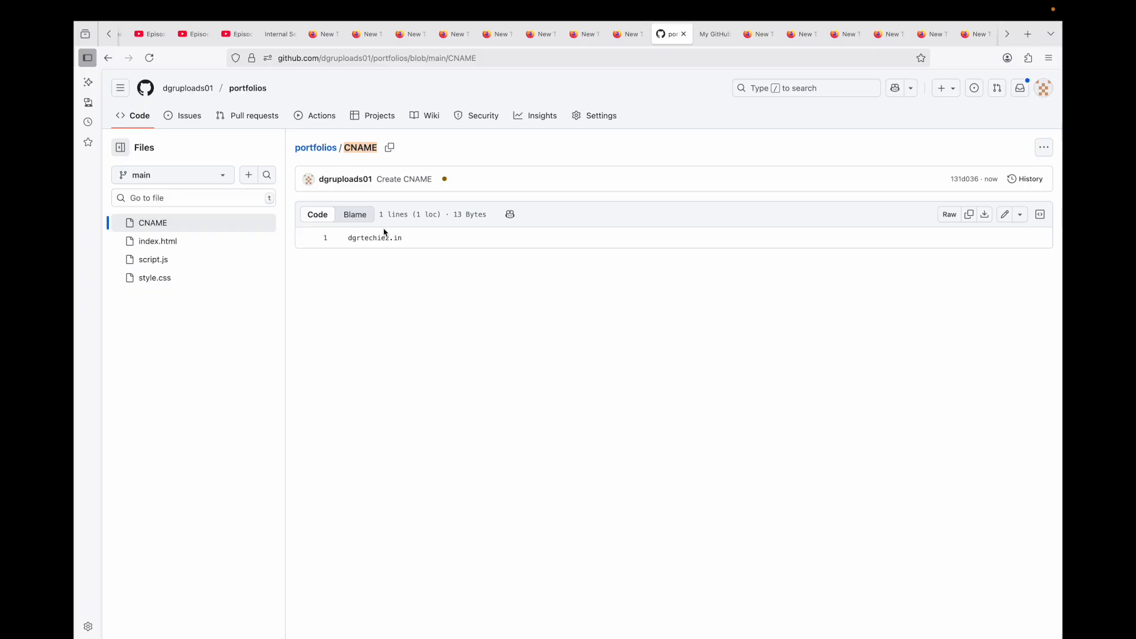
left_click_drag(423, 243, 347, 241)
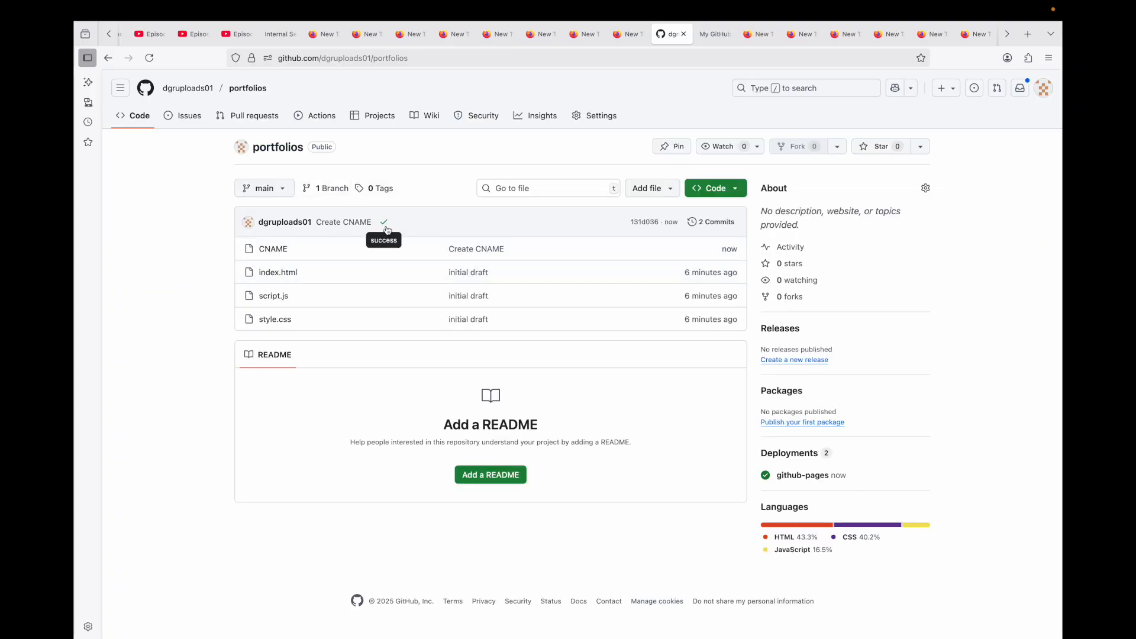
left_click(384, 223)
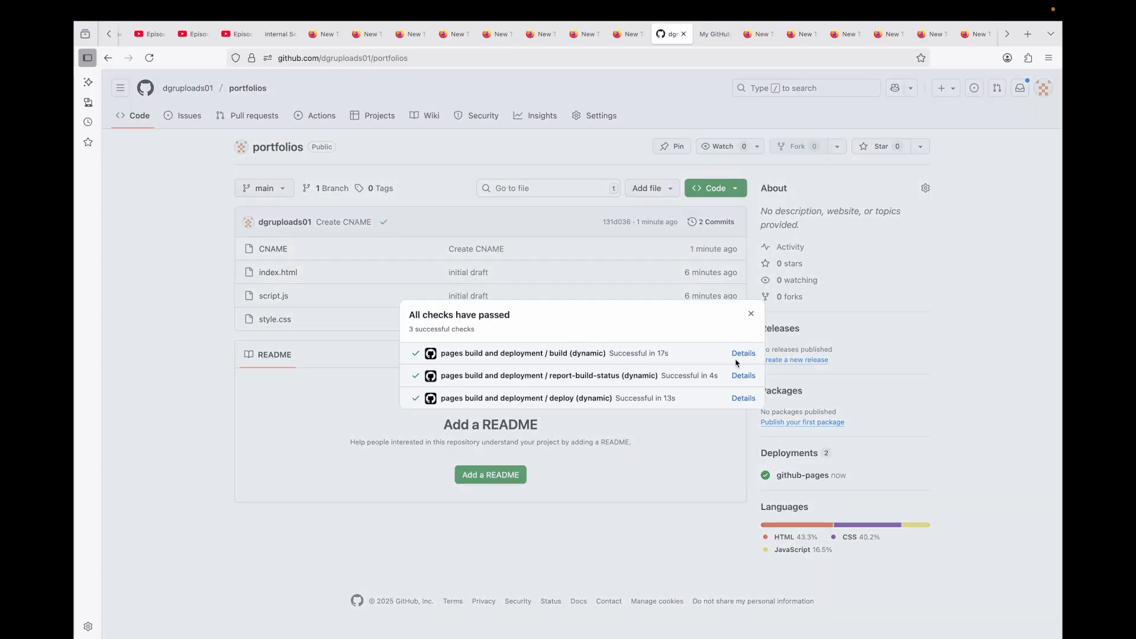
- Inspect the build and deploy jobs of the Pages workflow run, including the deployment log and the evaluated environment URL
left_click(744, 355)
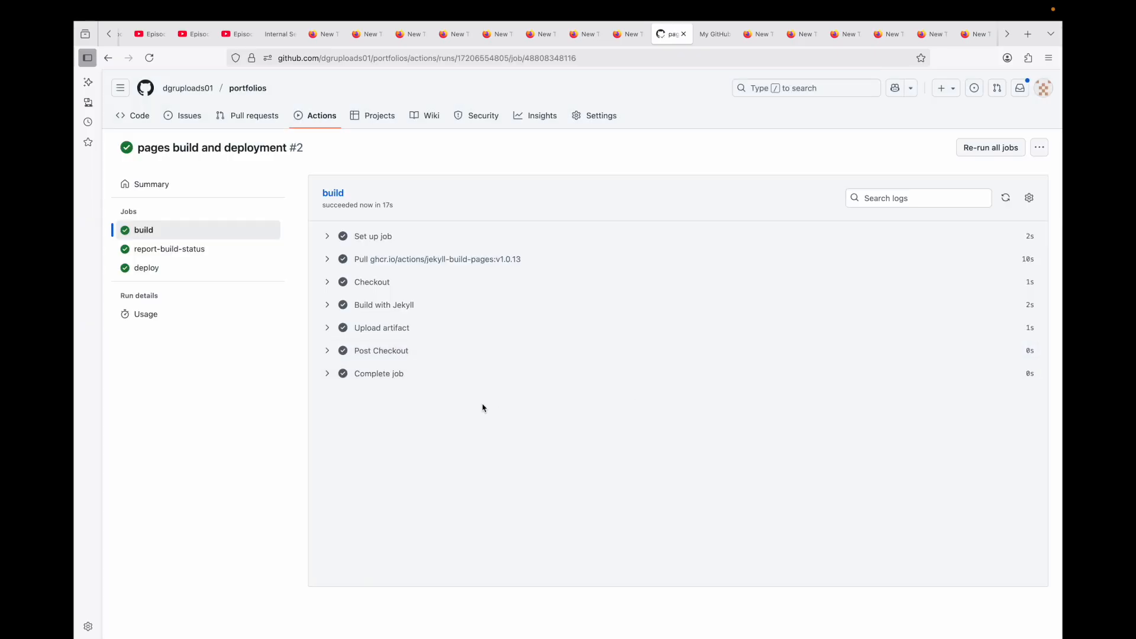
left_click(148, 266)
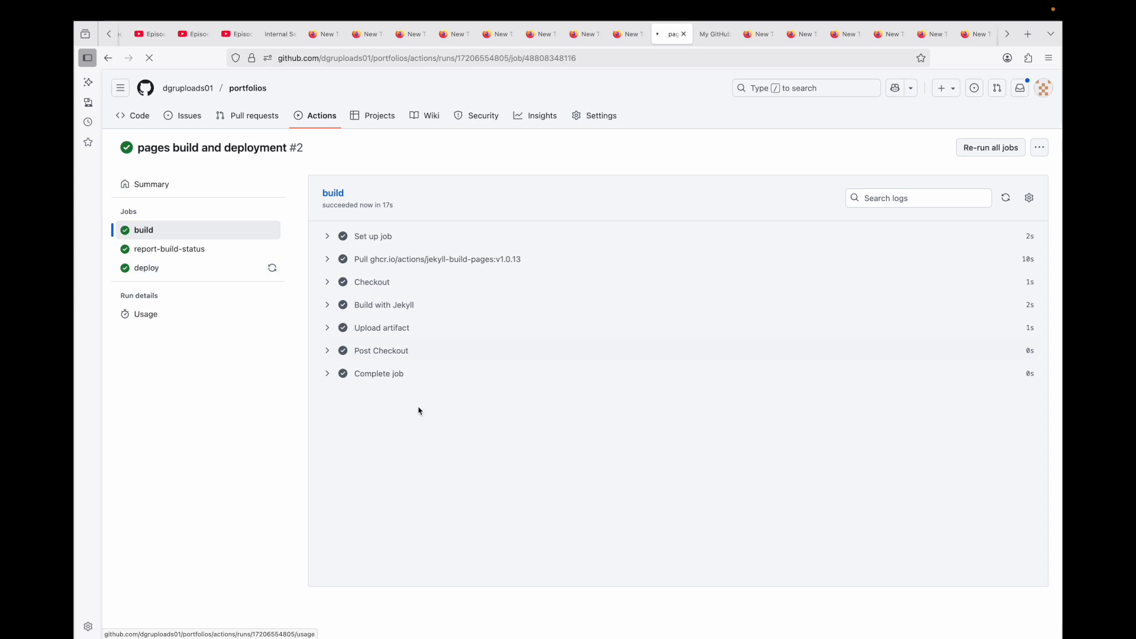
left_click(328, 260)
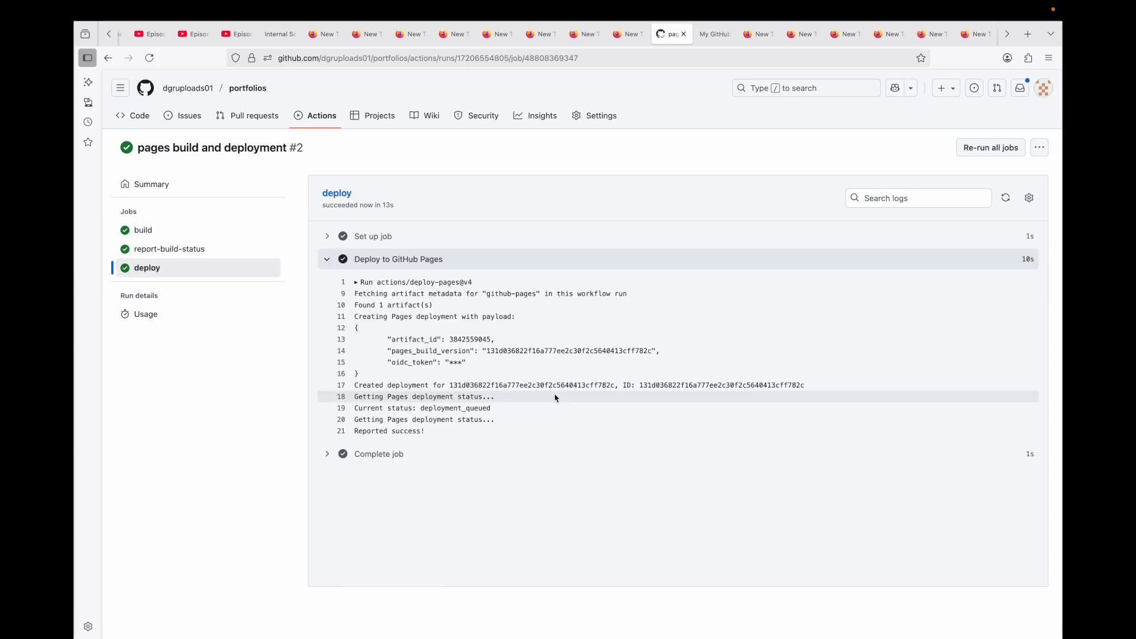
left_click(340, 459)
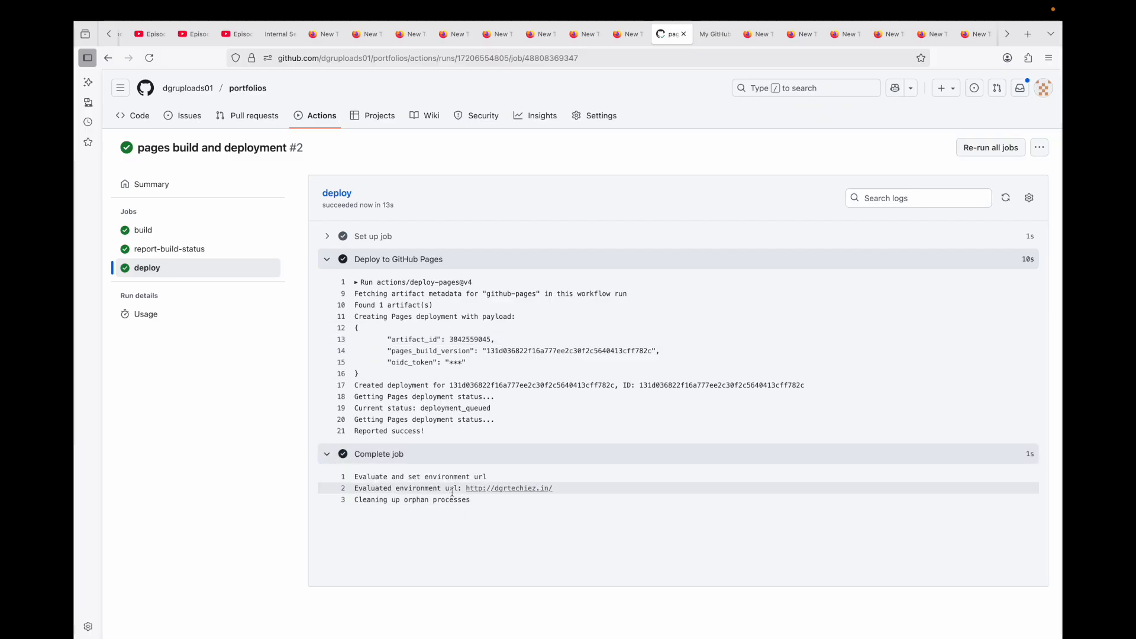
scroll(453, 490, "up", 2)
scroll(452, 492, "up", 3)
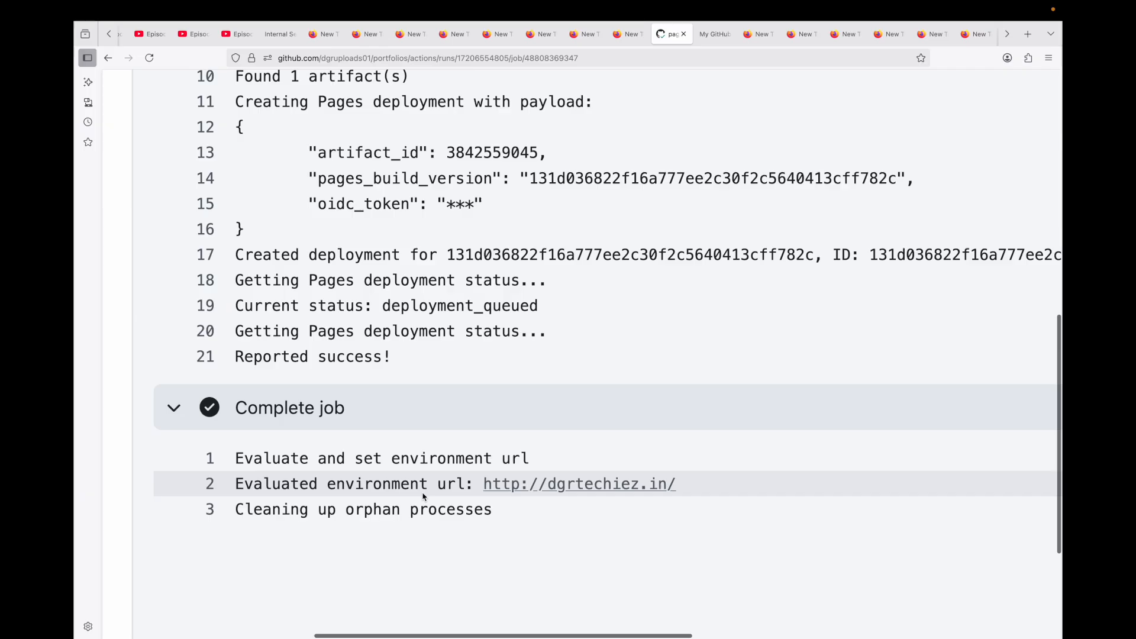
left_click_drag(684, 483, 495, 479)
scroll(495, 479, "down", 4)
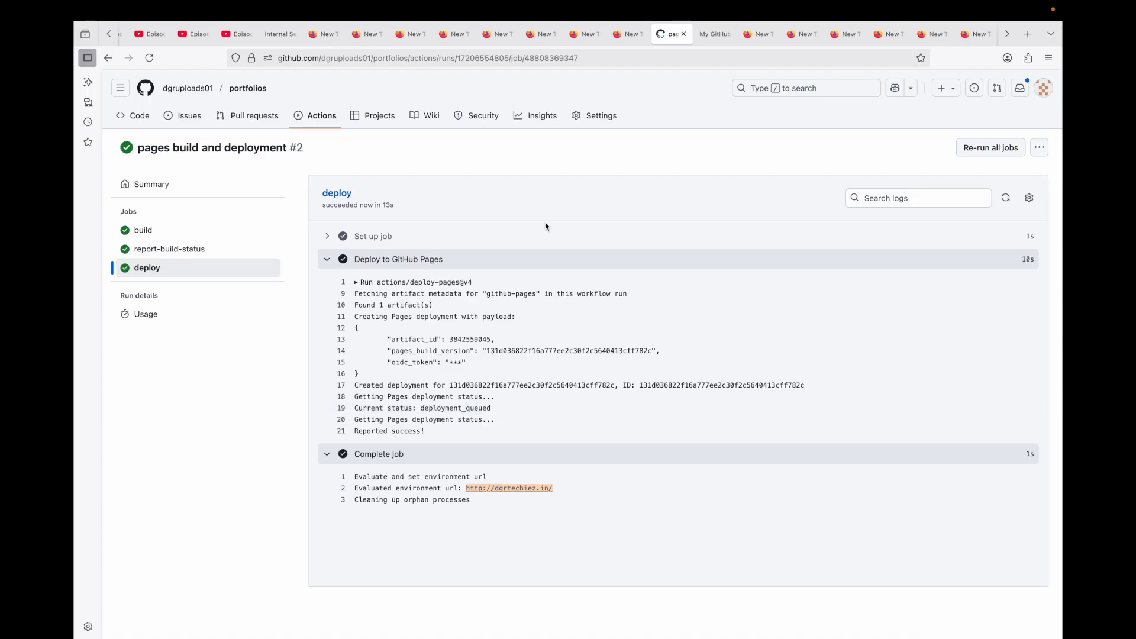
- Open the Pages settings of the portfolios repository and review the custom domain's DNS check
left_click(601, 116)
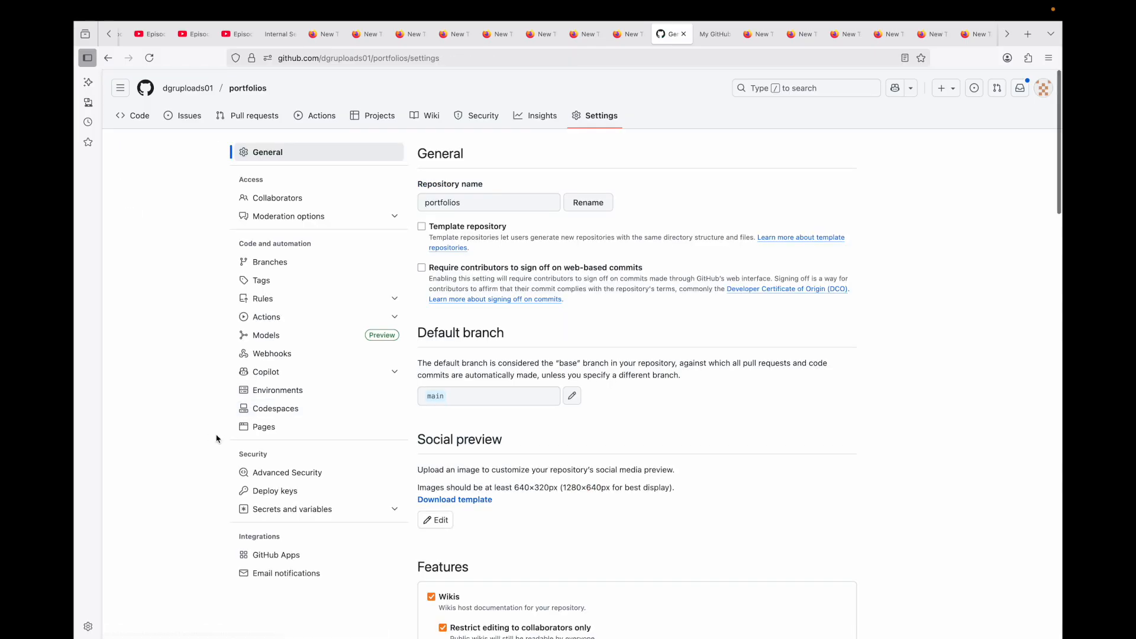
left_click(264, 427)
scroll(514, 488, "down", 2)
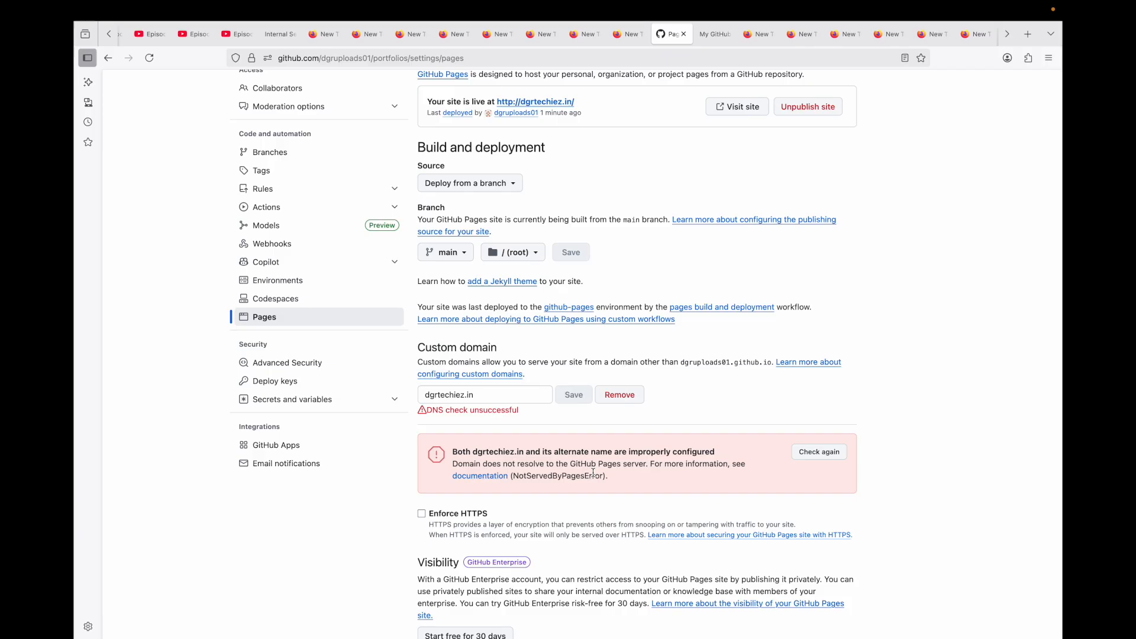
- Switch to Hostinger and review the nameservers and the IP addresses of the four A records for dgrtechiez.in
key("ctrl+Right")
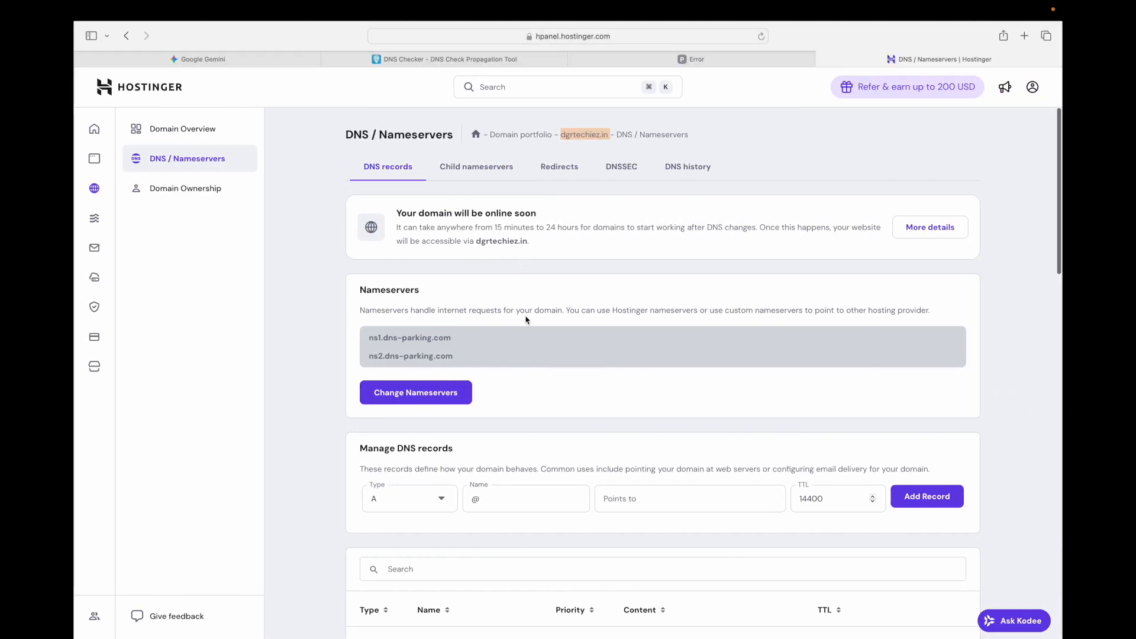
left_click(539, 370)
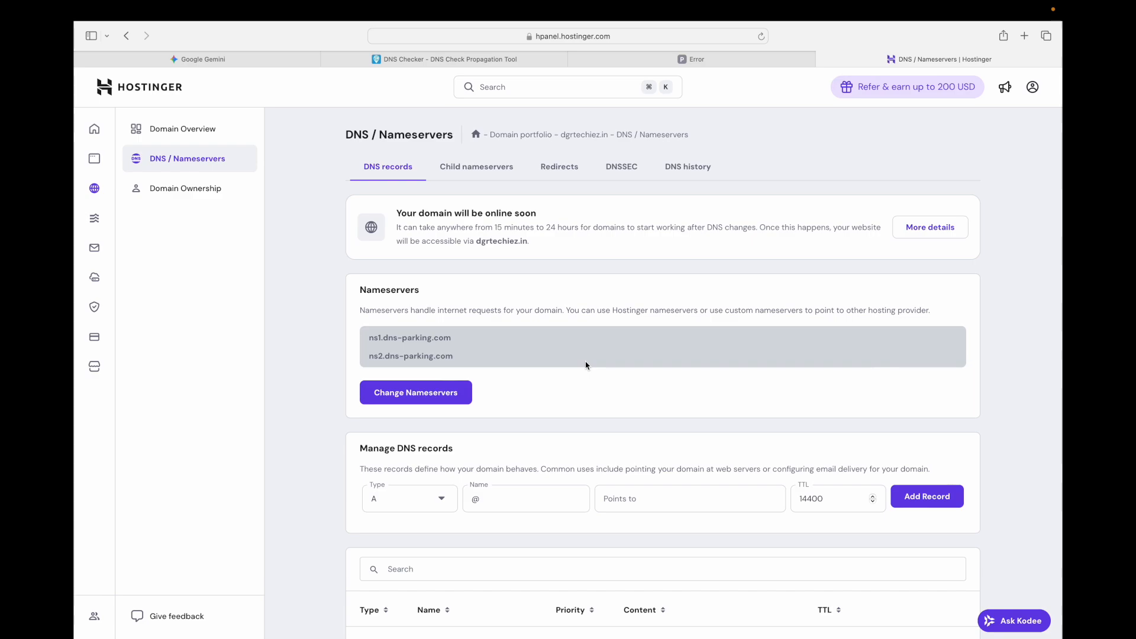
scroll(586, 365, "down", 15)
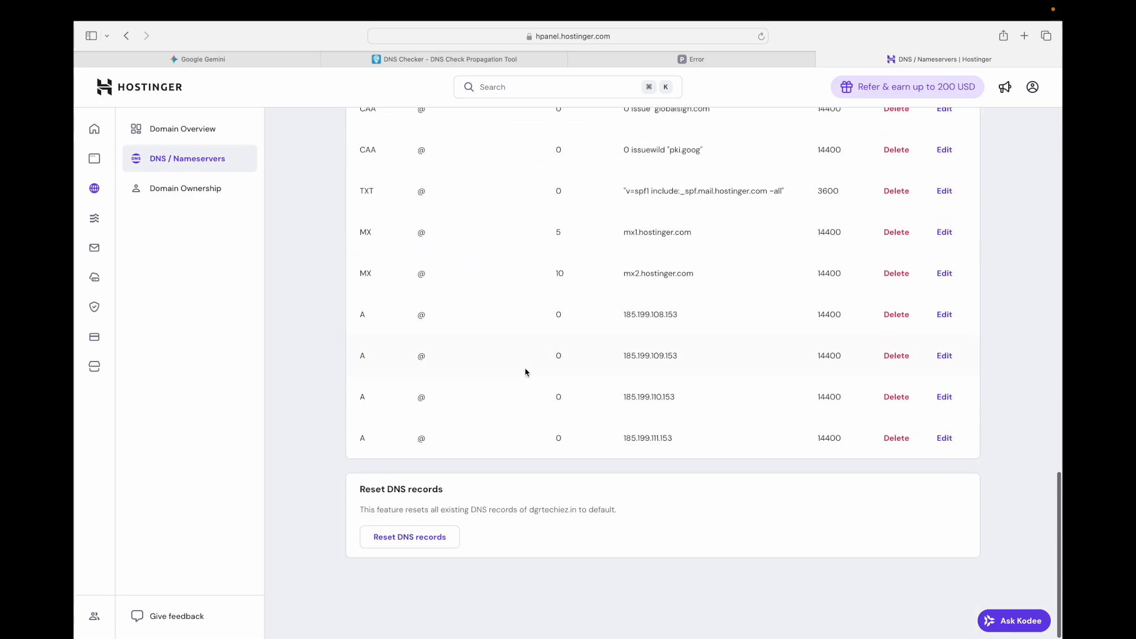
double_click(647, 320)
double_click(647, 362)
double_click(647, 357)
double_click(647, 397)
double_click(647, 437)
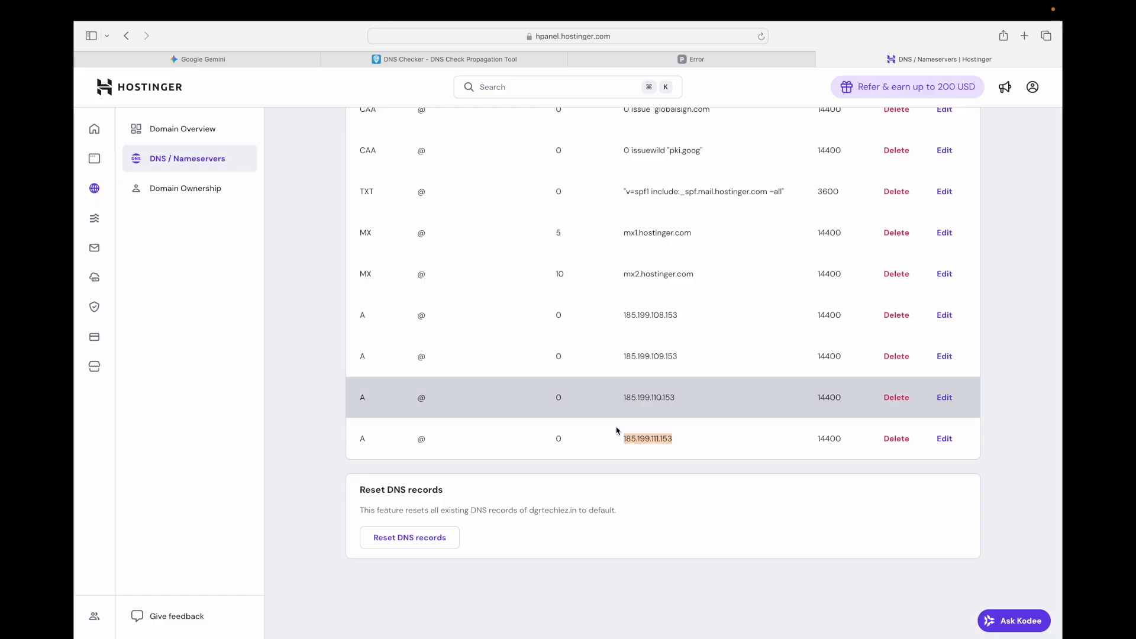
- Return to the GitHub Pages settings and examine the DNS check status under the custom domain
key("ctrl+Right")
key("ctrl+Left")
key("ctrl+Left")
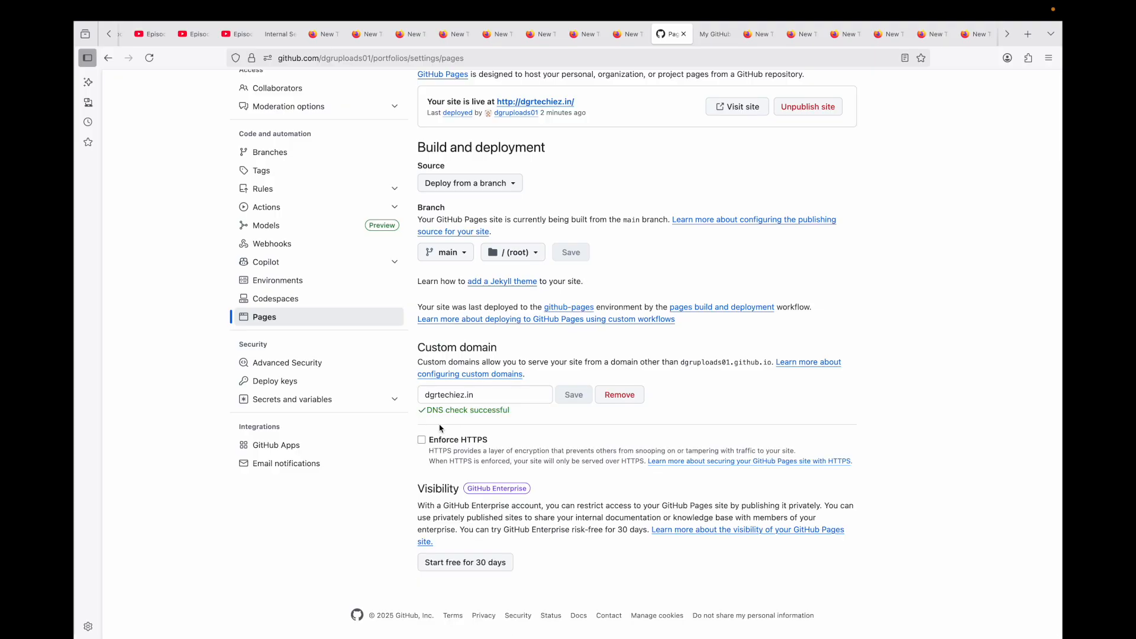
scroll(432, 422, "up", 5)
left_click_drag(418, 399, 624, 402)
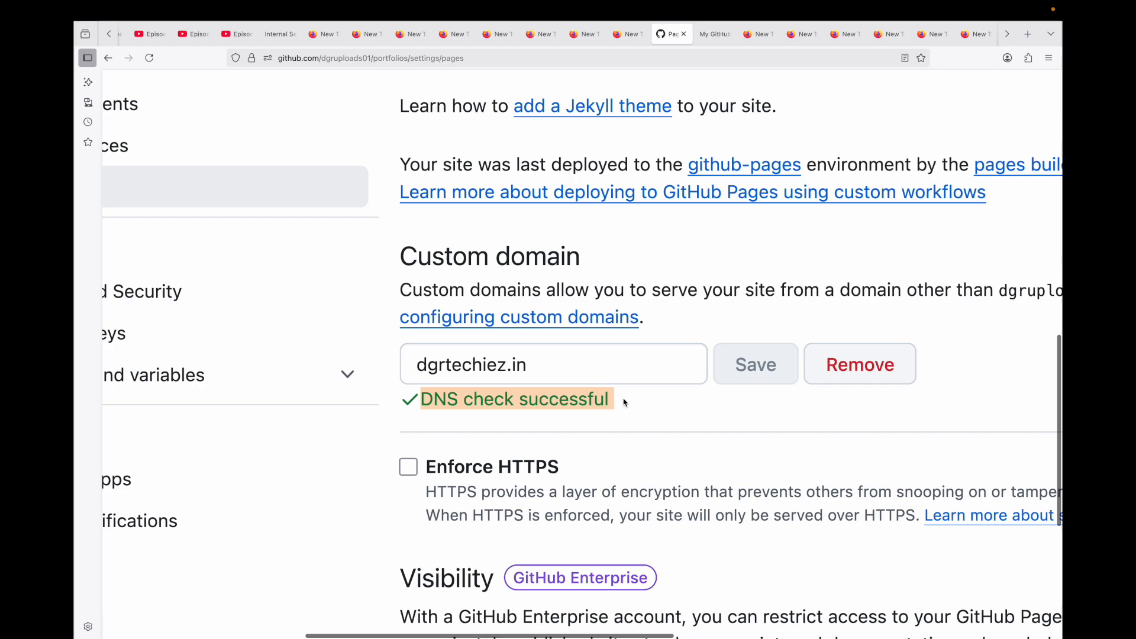
scroll(625, 402, "down", 5)
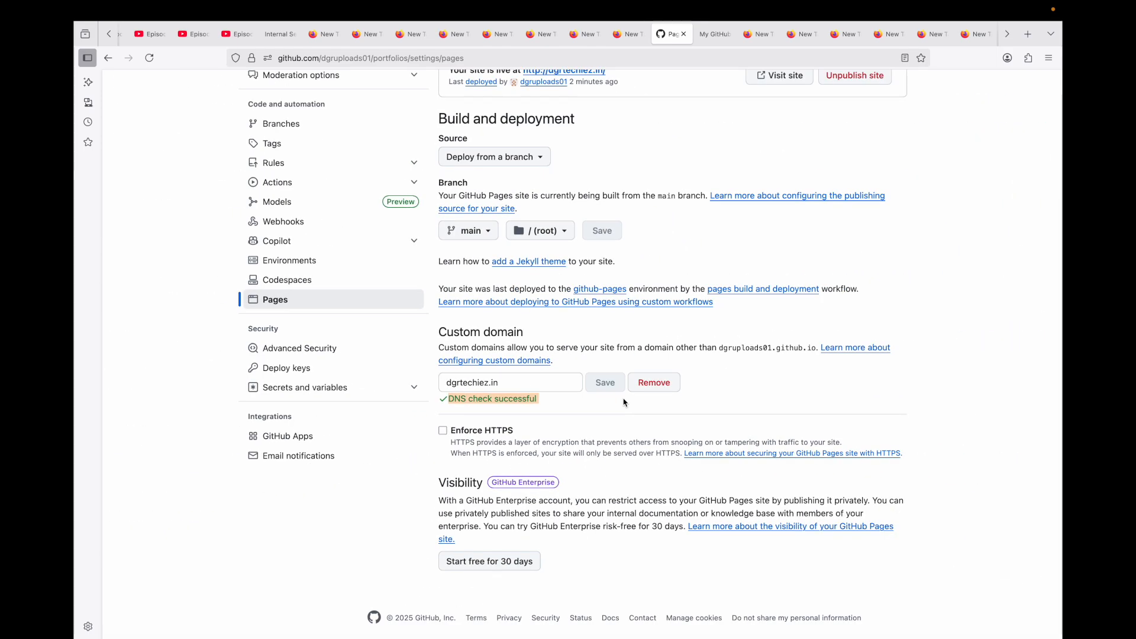
- Search the web for dnschecker in the neighbouring browser tab and open the DNS Checker propagation tool
key("ctrl+Tab")
key("super+l")
type("dnsc")
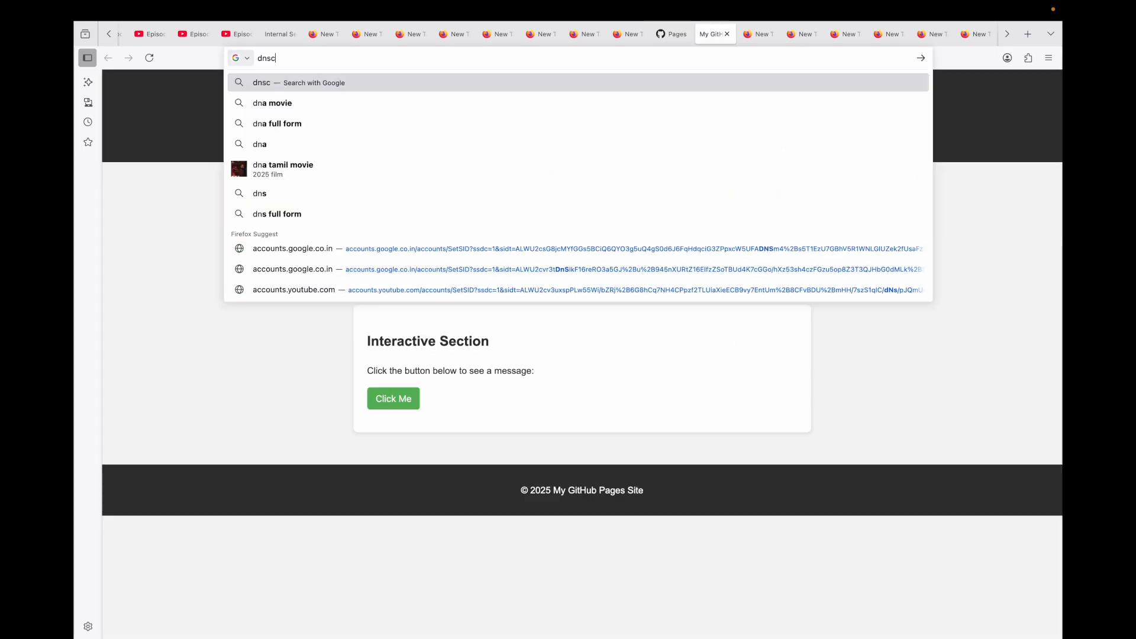
type("hecker")
key("Return")
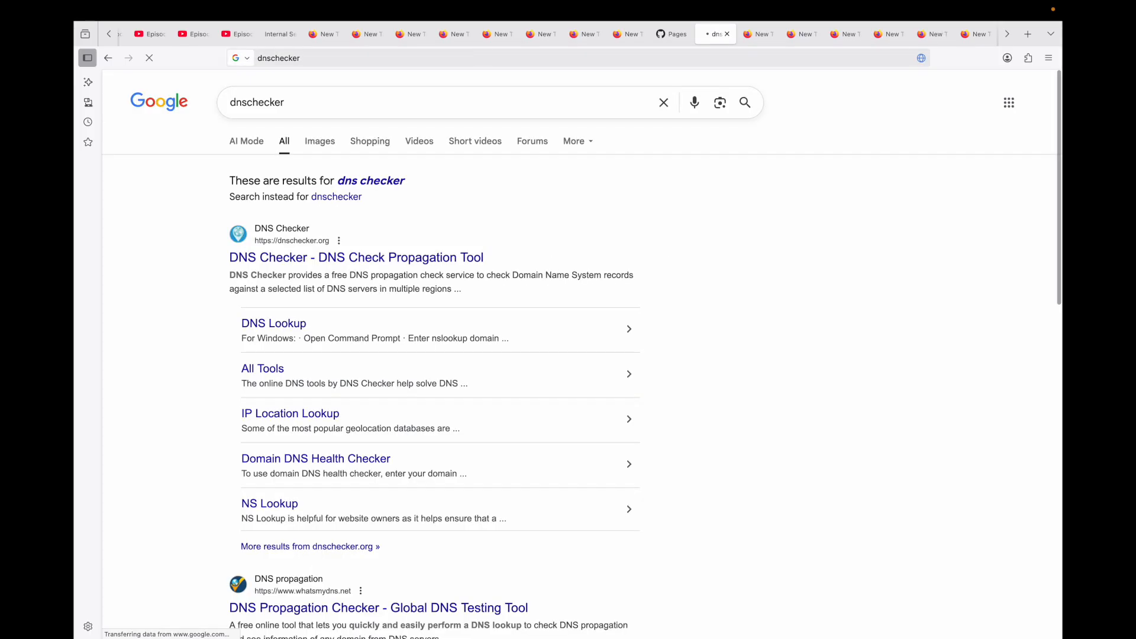
left_click(292, 261)
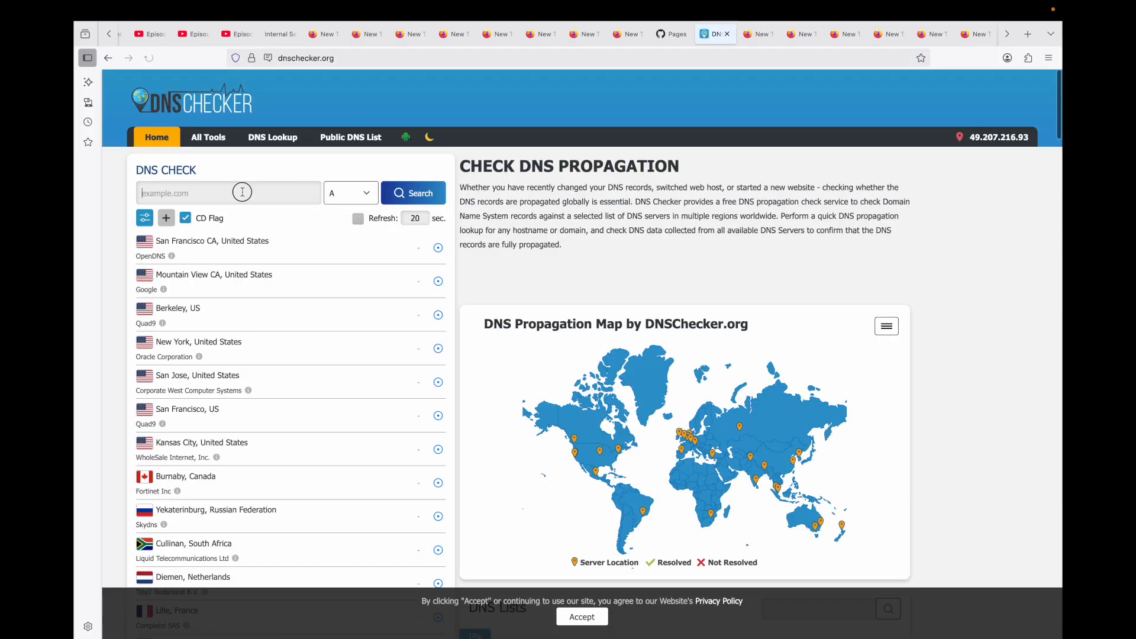
- Run a DNS propagation check of the A records for dgrtechiez.in
left_click(242, 192)
type("dg")
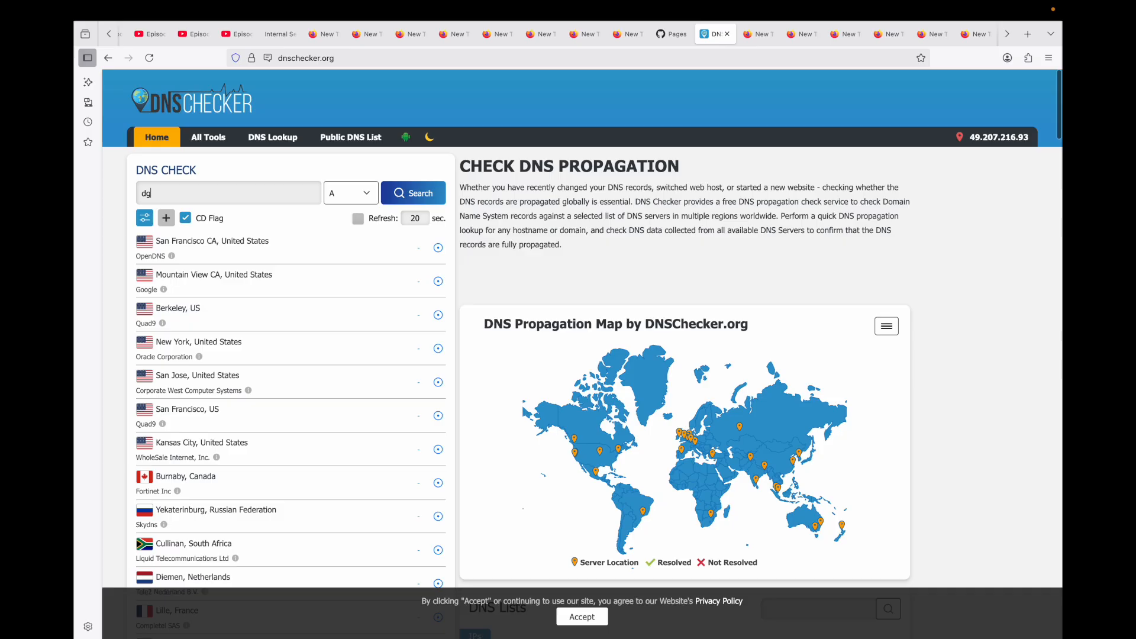
type("te")
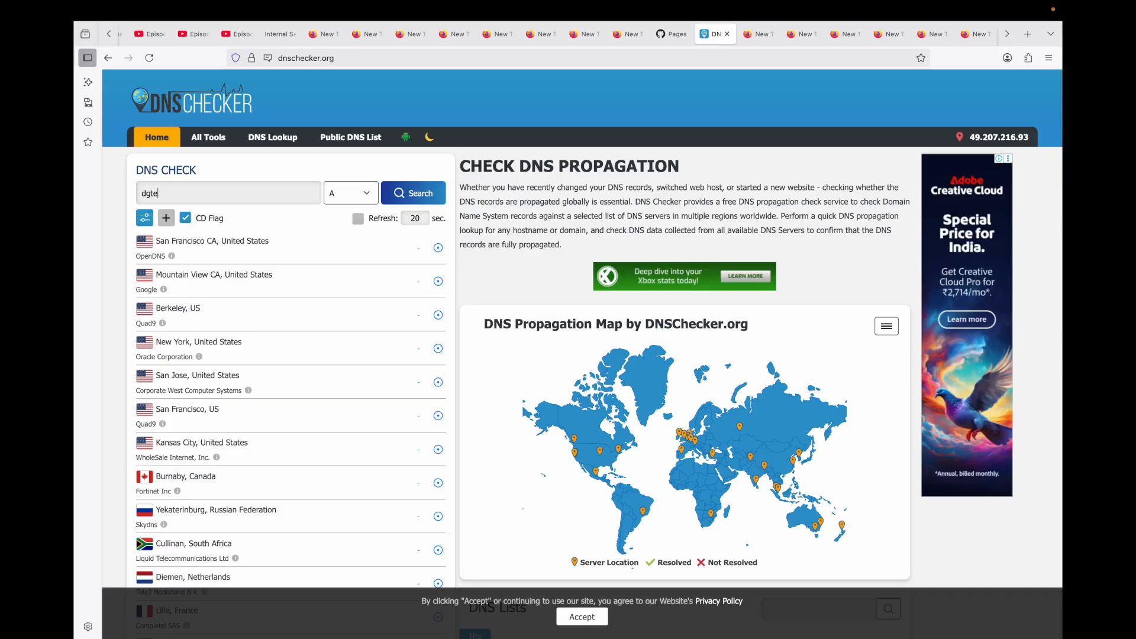
type("chiez.in")
left_click(395, 199)
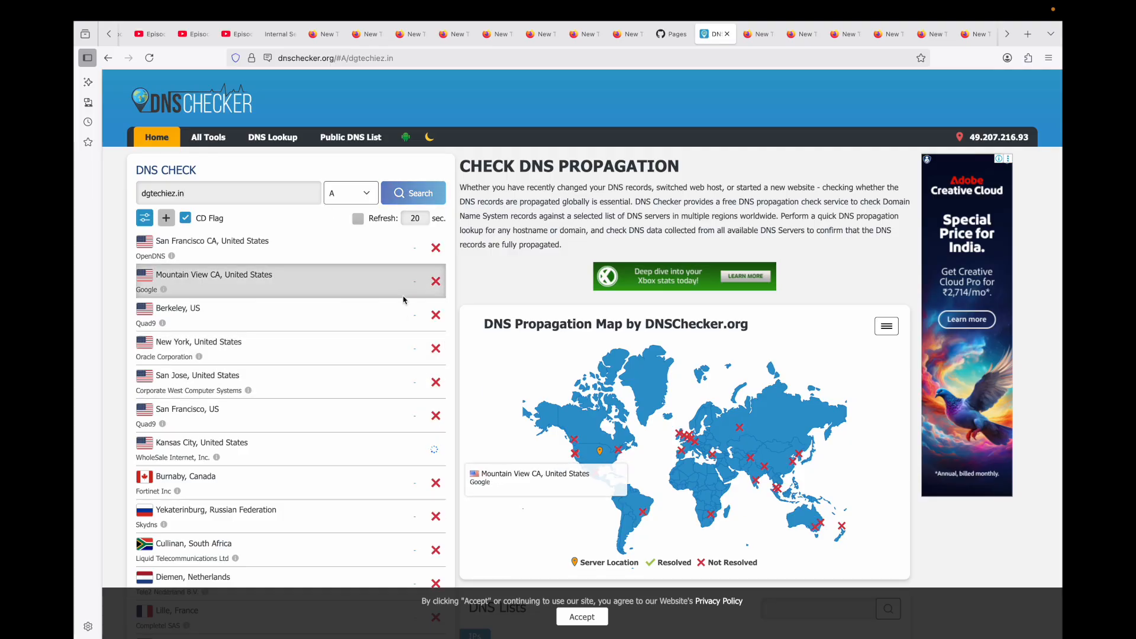
left_click(150, 193)
type("r")
left_click(396, 193)
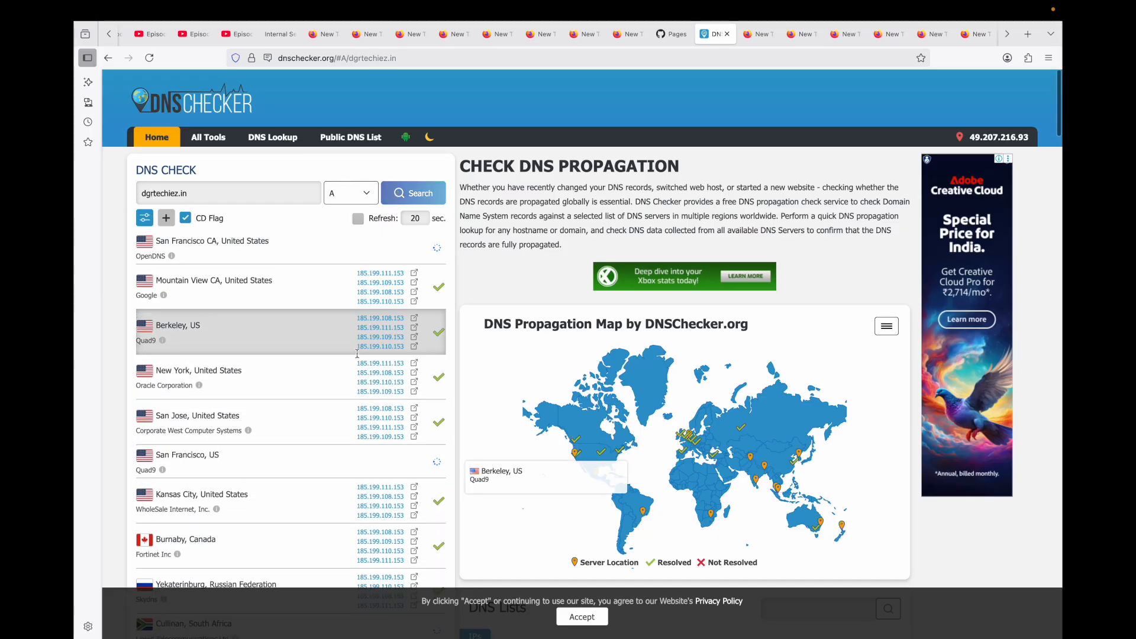
- Review the propagation results for the server locations worldwide and compare them with the GitHub Pages DNS check
scroll(431, 431, "down", 15)
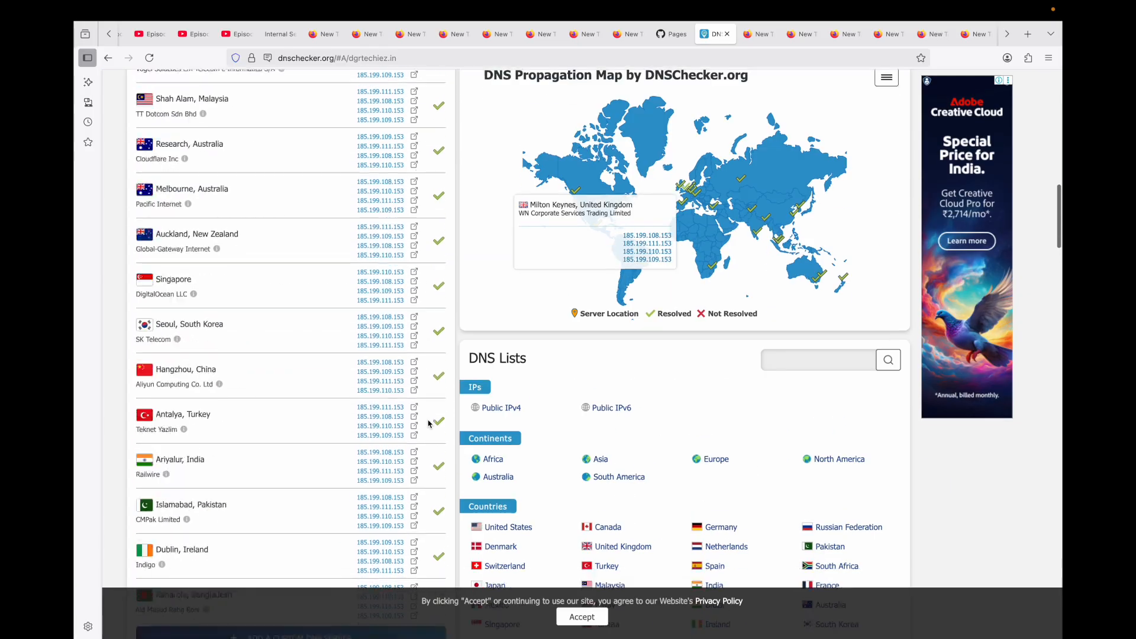
scroll(430, 424, "down", 5)
scroll(436, 359, "up", 15)
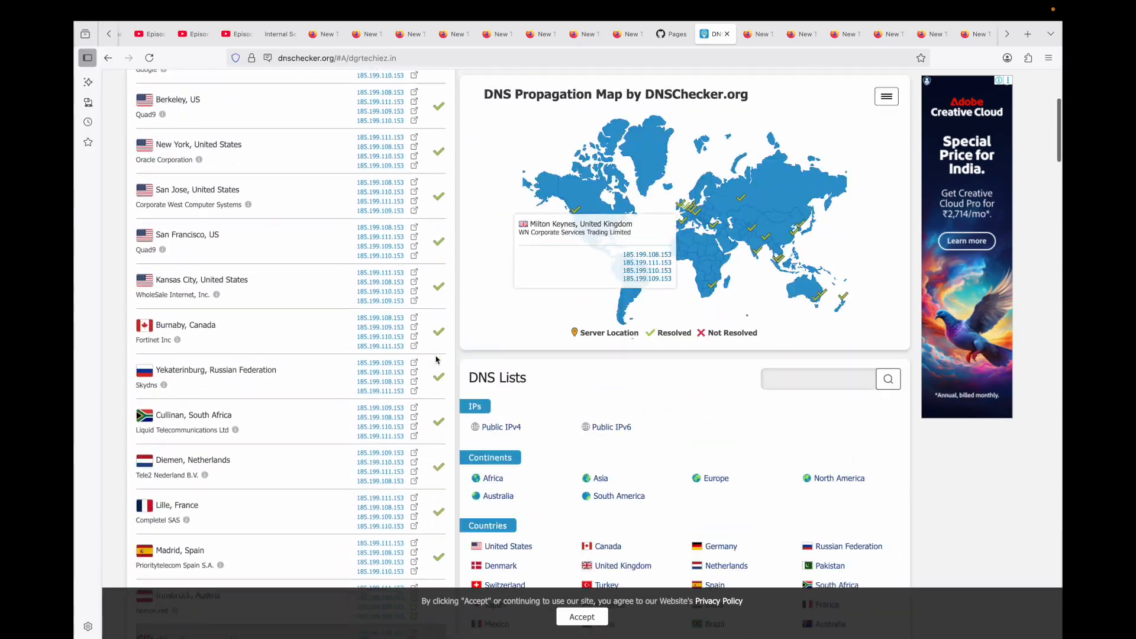
scroll(436, 359, "up", 1)
left_click(674, 36)
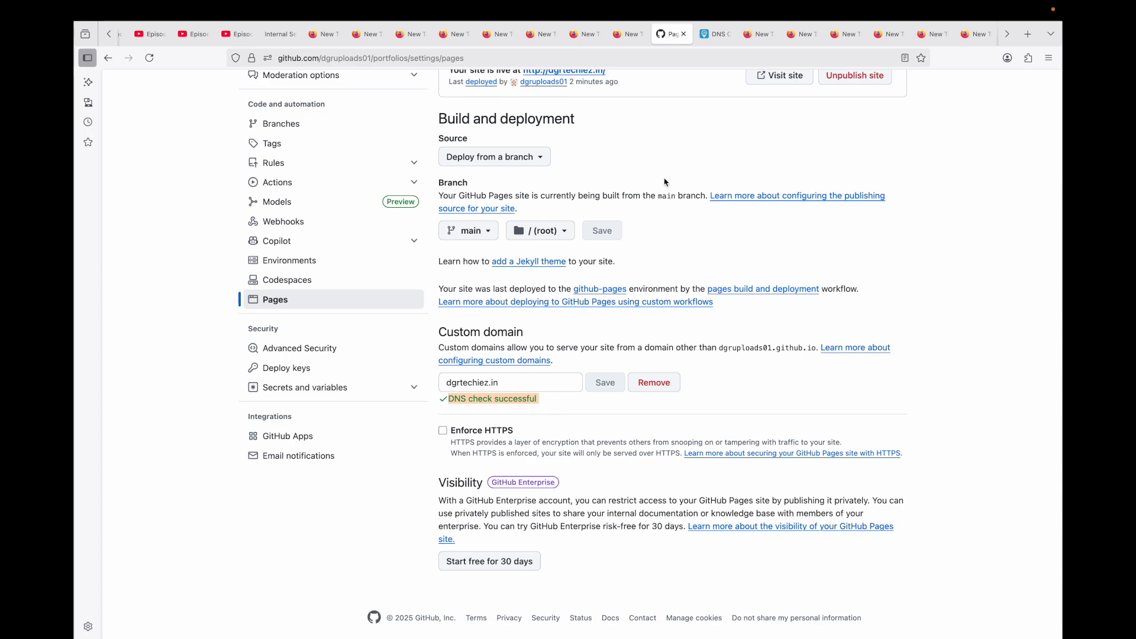
left_click(722, 41)
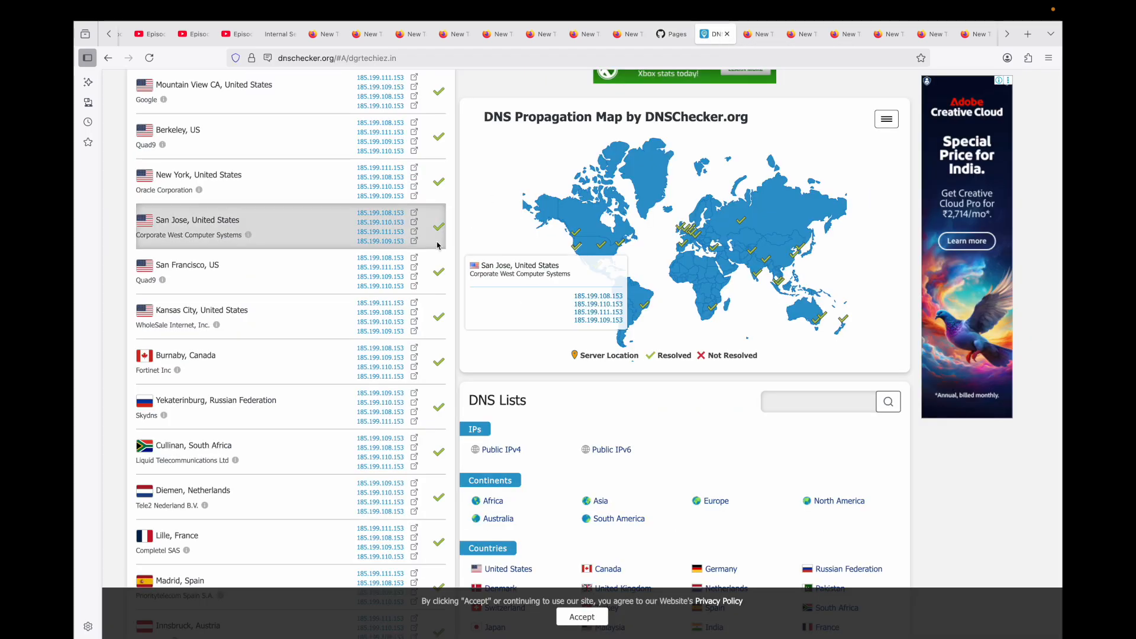
scroll(448, 266, "up", 5)
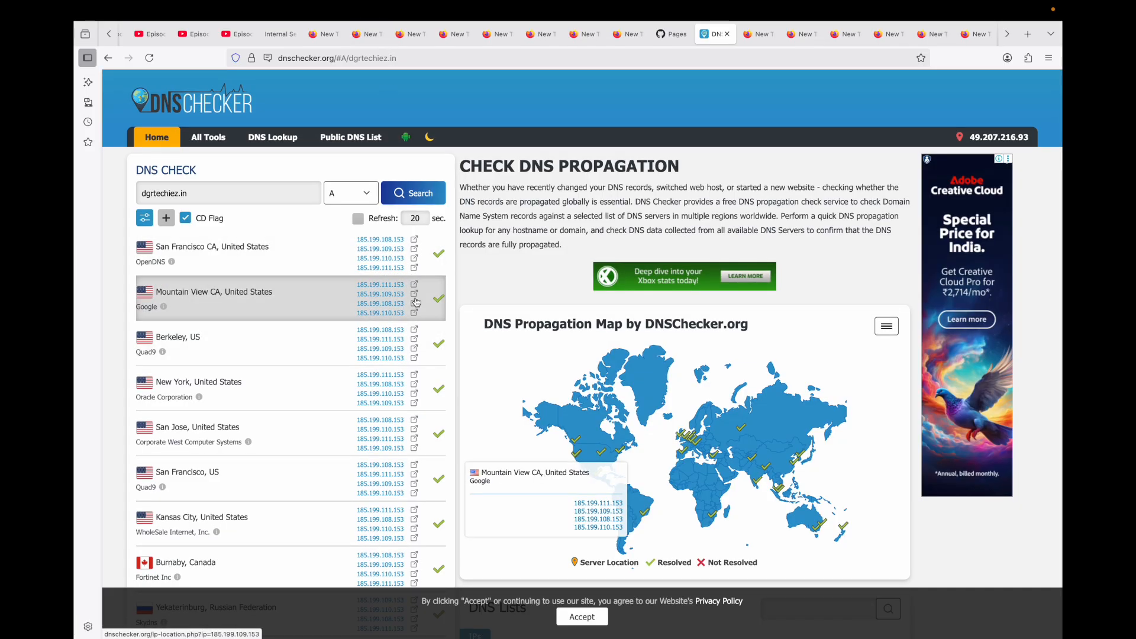
- Enable Enforce HTTPS for the custom domain in the GitHub Pages settings
key("ctrl+shift+Tab")
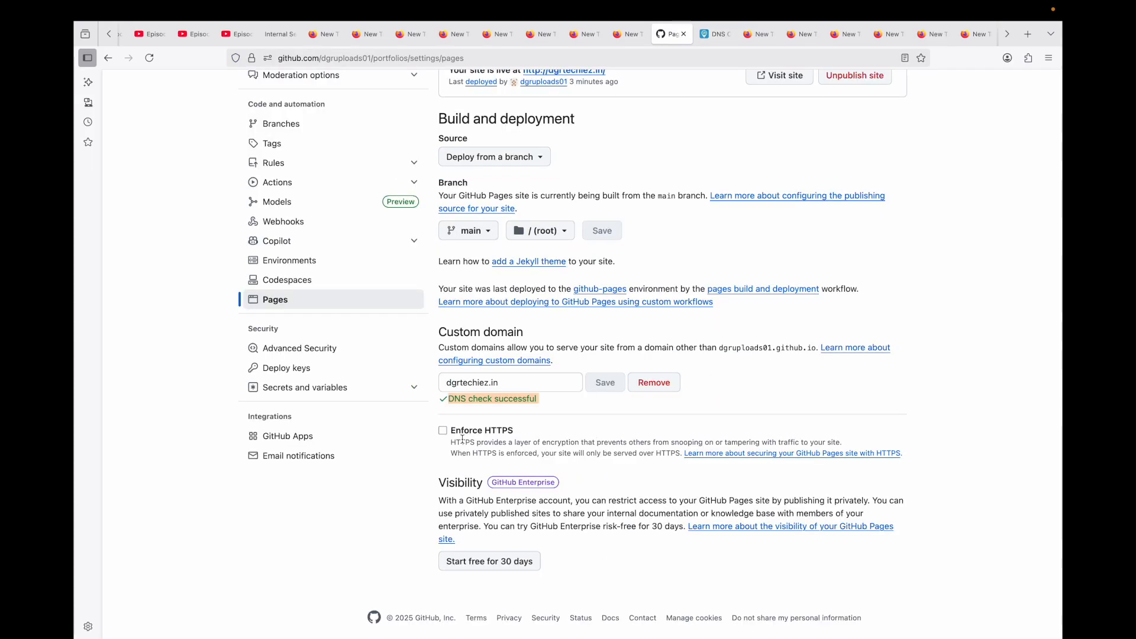
left_click(443, 431)
- Copy the custom domain dgrtechiez.in, open it in another browser tab, and test the button in the site's Interactive Section
double_click(473, 381)
triple_click(473, 382)
key("super+c")
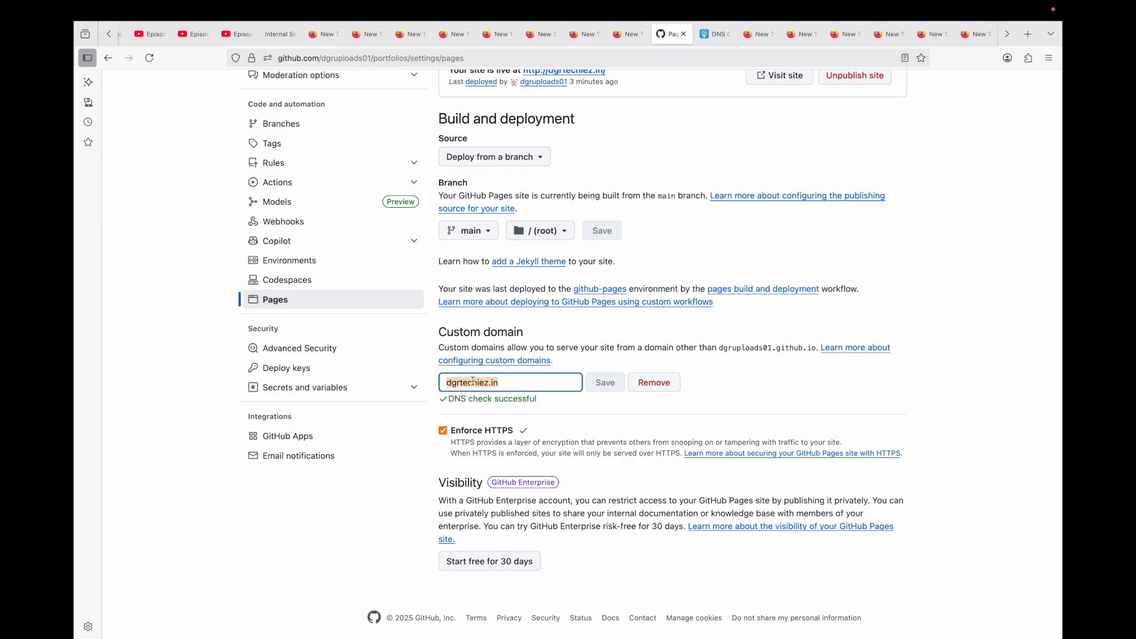
left_click(763, 35)
left_click(644, 58)
key("super+v")
key("Return")
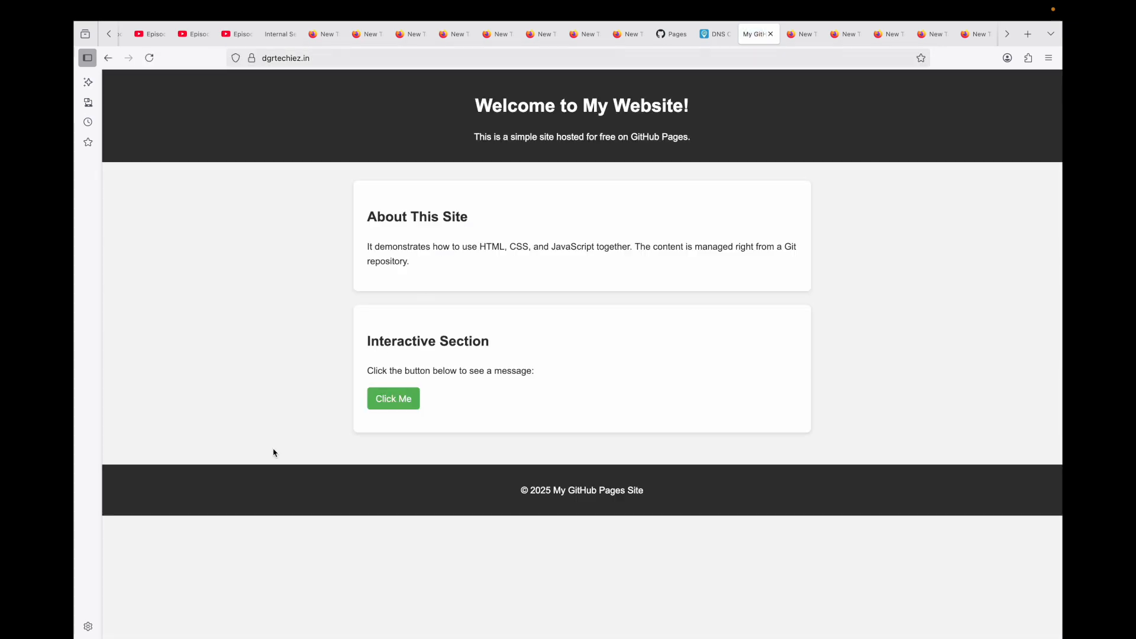
left_click(415, 408)
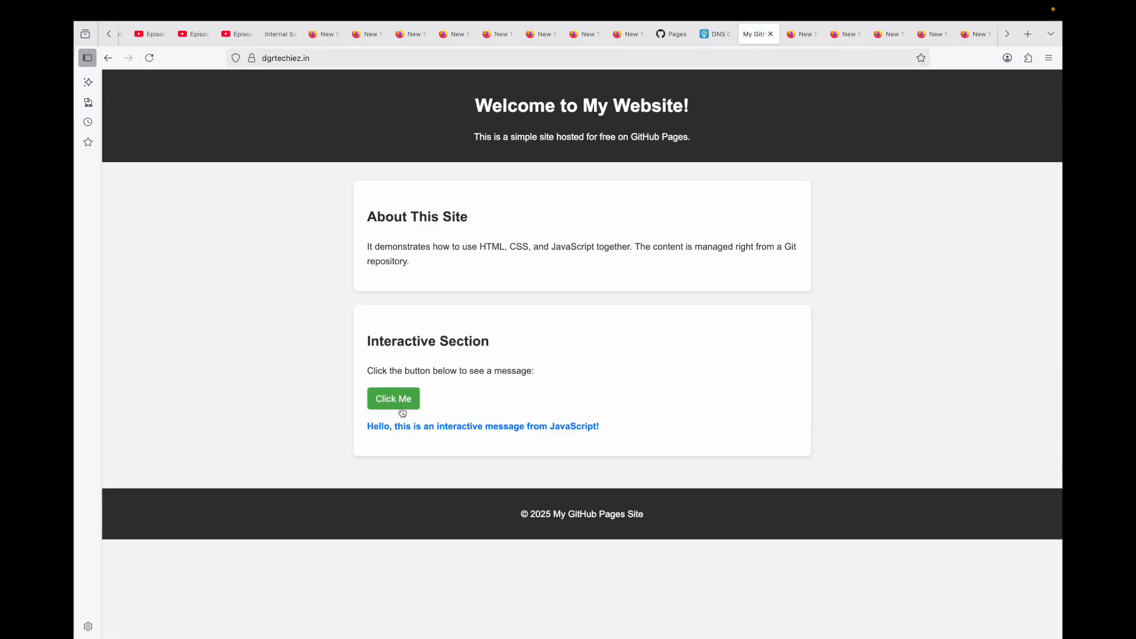